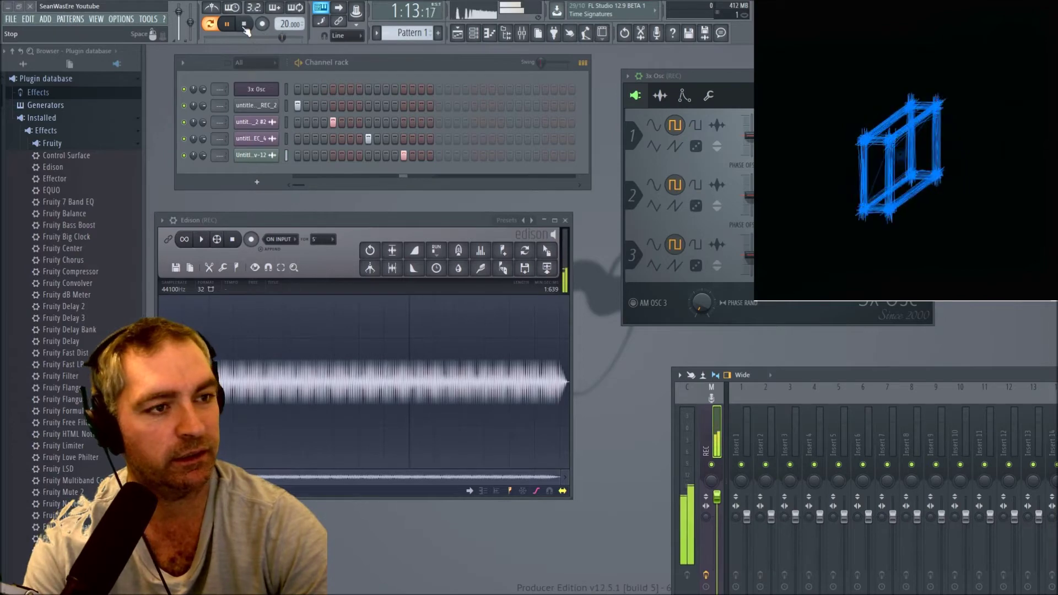
# Stop playback, view the X Y Oscilloscope page and its full web address, and return to FL Studio.
pyautogui.click(245, 28)
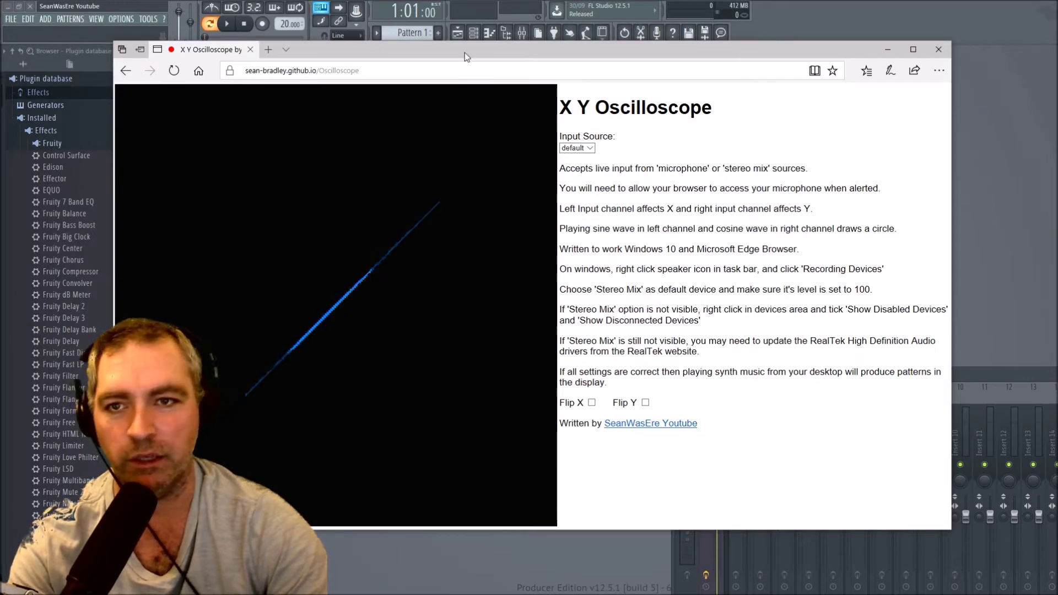
pyautogui.moveTo(464, 51); pyautogui.dragTo(459, 51)
pyautogui.click(343, 71)
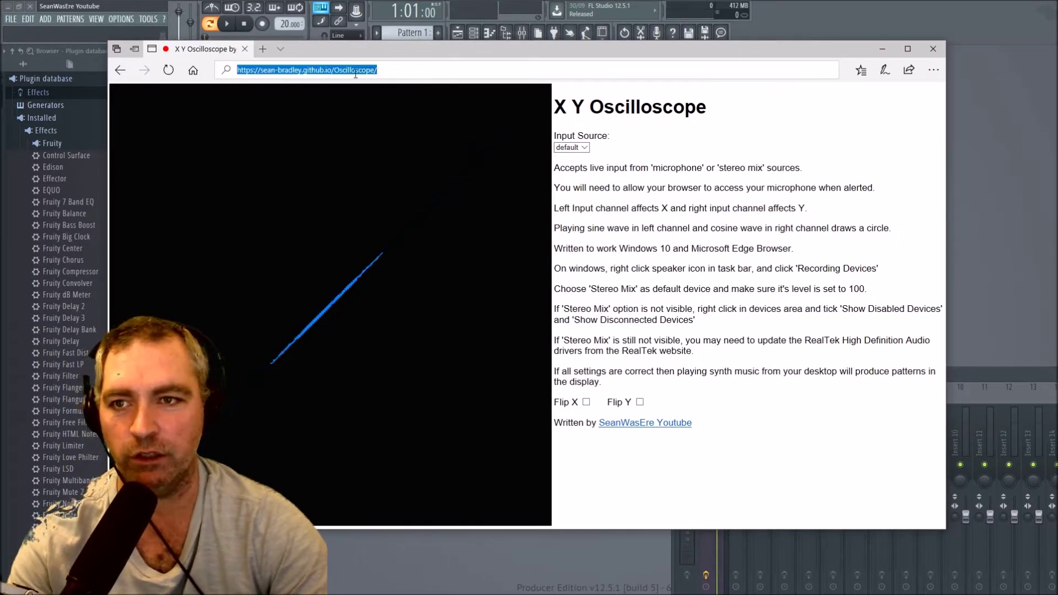
pyautogui.click(480, 69)
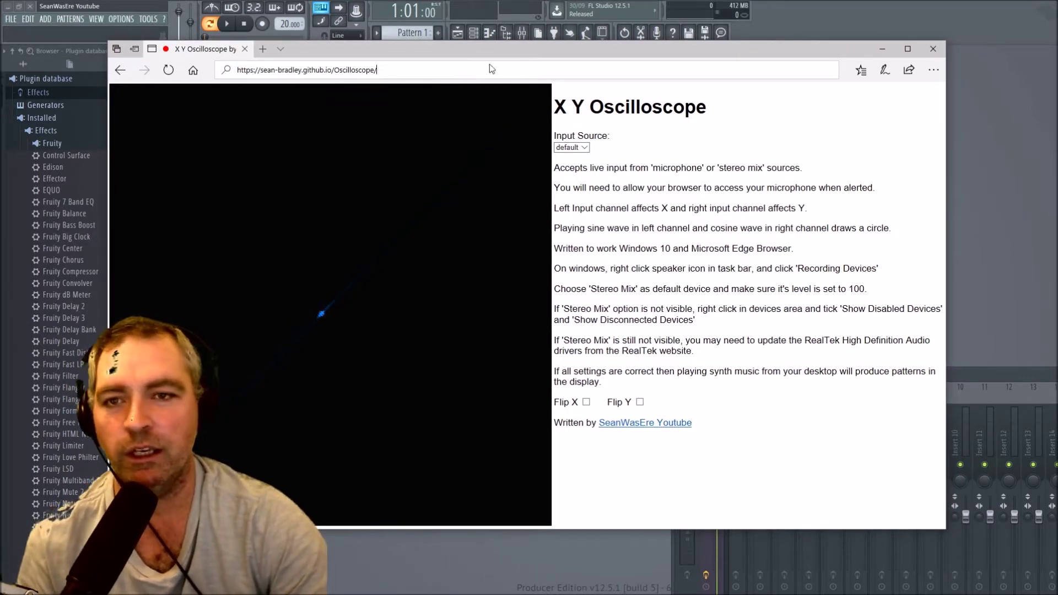
pyautogui.click(972, 238)
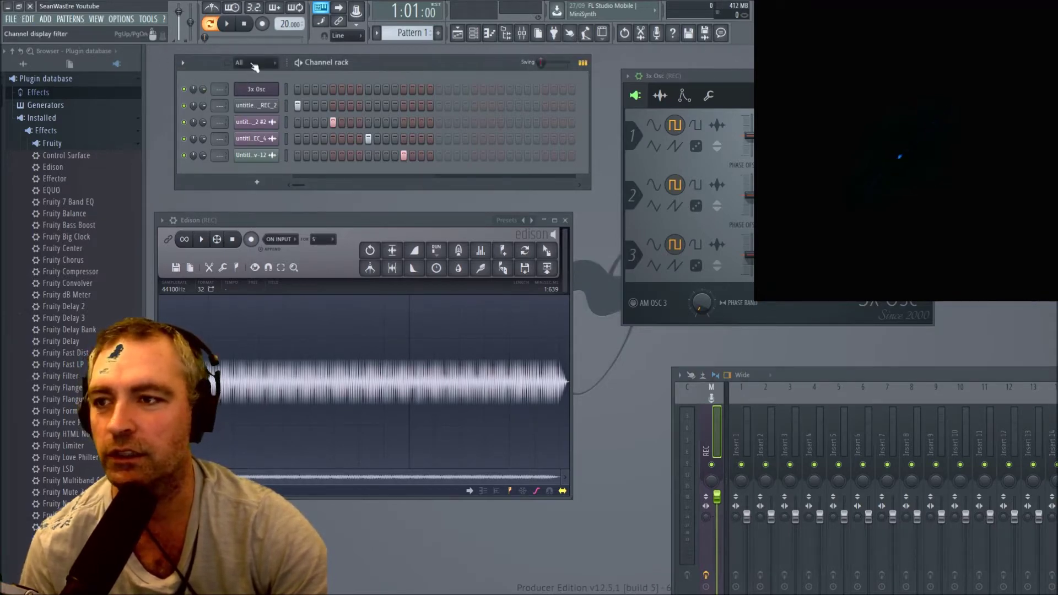
# Delete all the existing channels from the channel rack and close the Edison window.
pyautogui.rightClick(257, 88)
pyautogui.rightClick(258, 108)
pyautogui.click(303, 211)
pyautogui.click(583, 333)
pyautogui.rightClick(257, 106)
pyautogui.click(303, 212)
pyautogui.click(584, 333)
pyautogui.rightClick(257, 106)
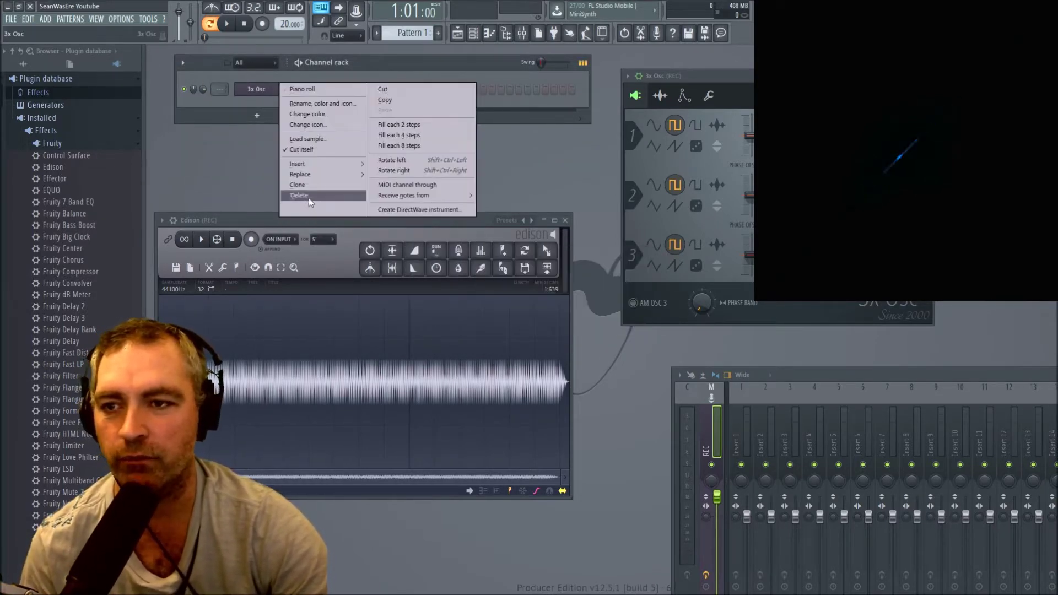
pyautogui.click(304, 214)
pyautogui.click(584, 332)
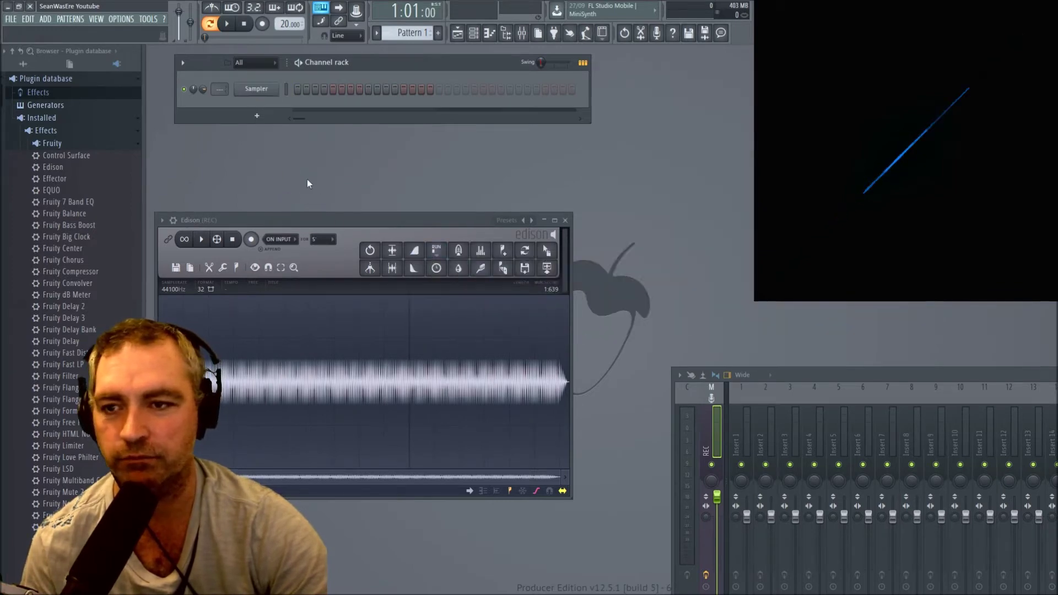
pyautogui.press('Escape')
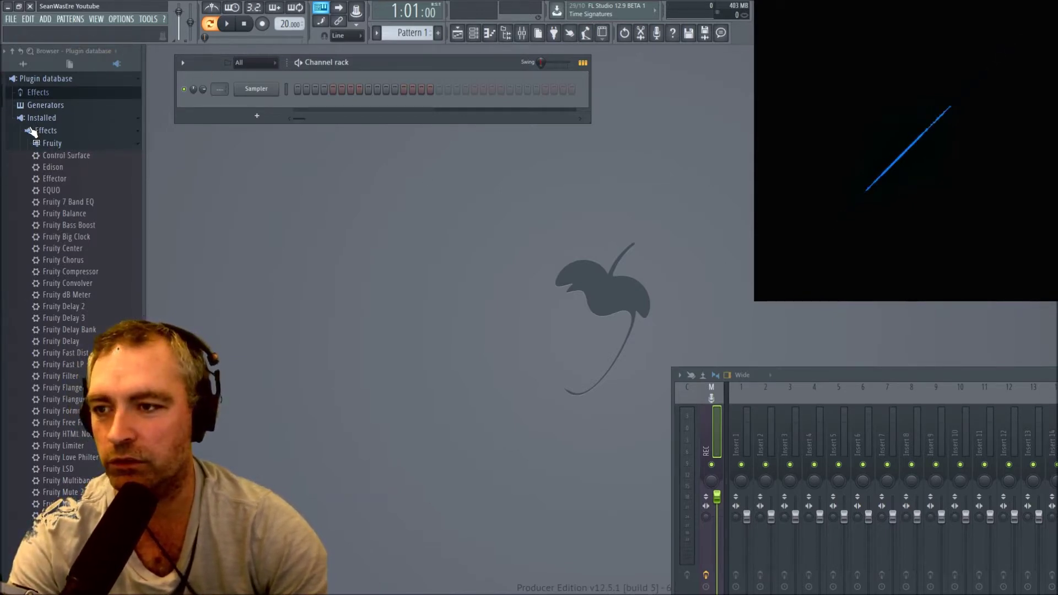
# Add a 3x Osc from the Synth classic generators as a new channel and set its oscillators' coarse pitch to 0.
pyautogui.click(35, 106)
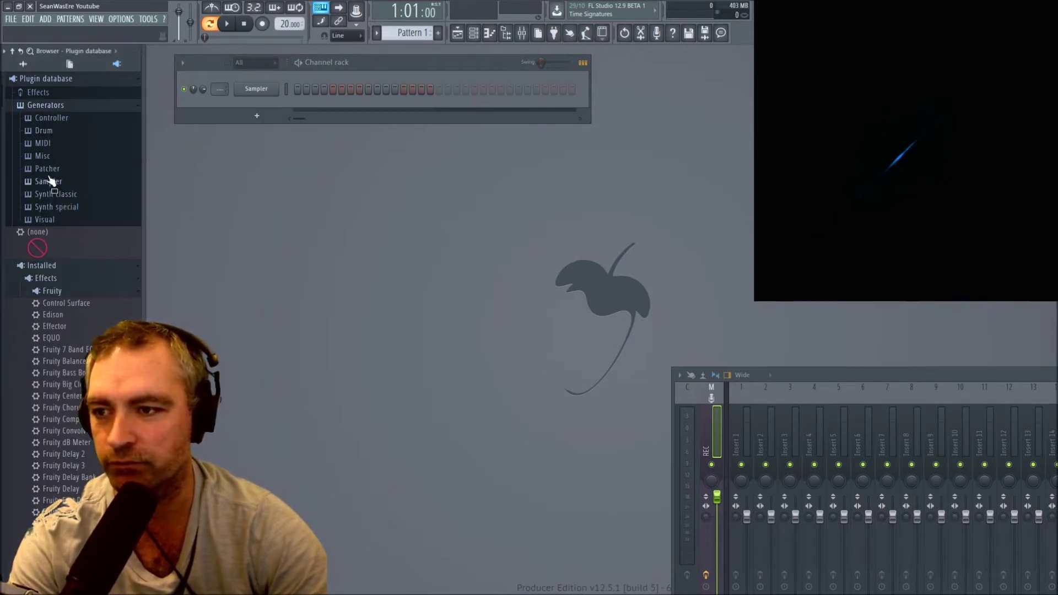
pyautogui.click(47, 196)
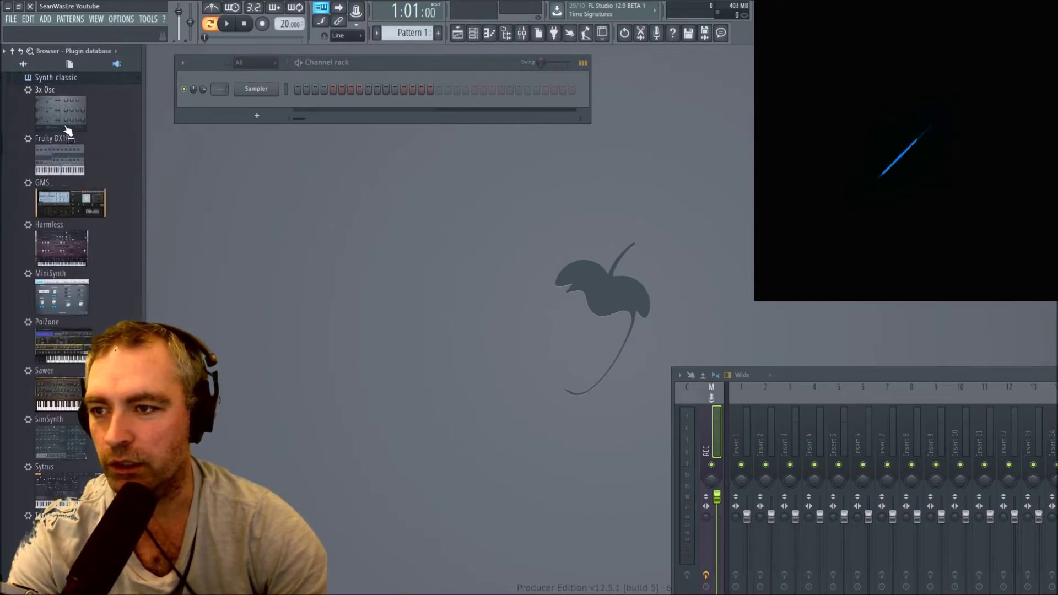
pyautogui.moveTo(60, 120); pyautogui.dragTo(281, 246)
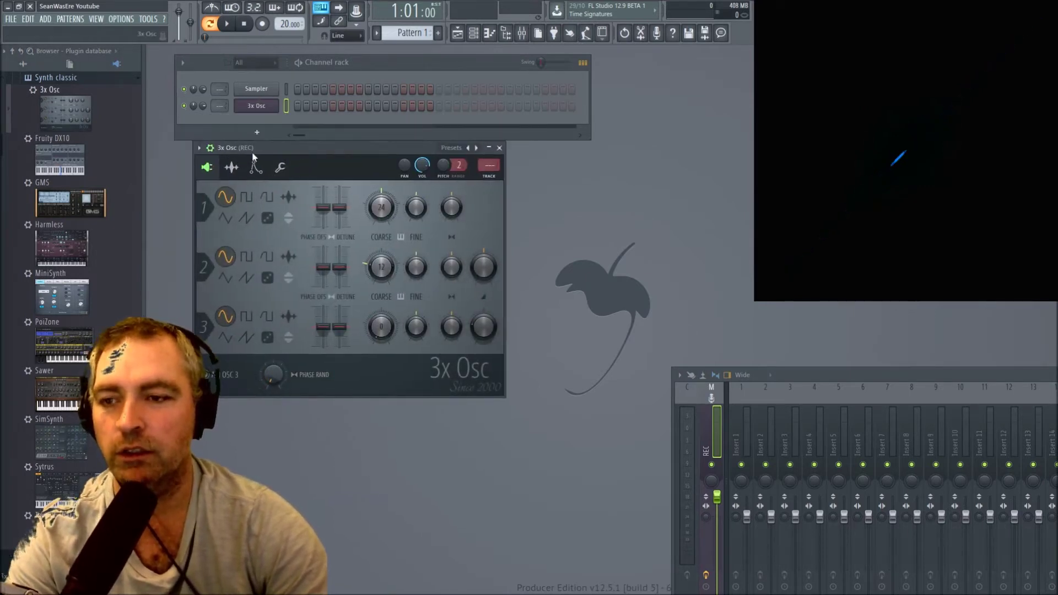
pyautogui.moveTo(227, 148); pyautogui.dragTo(210, 159)
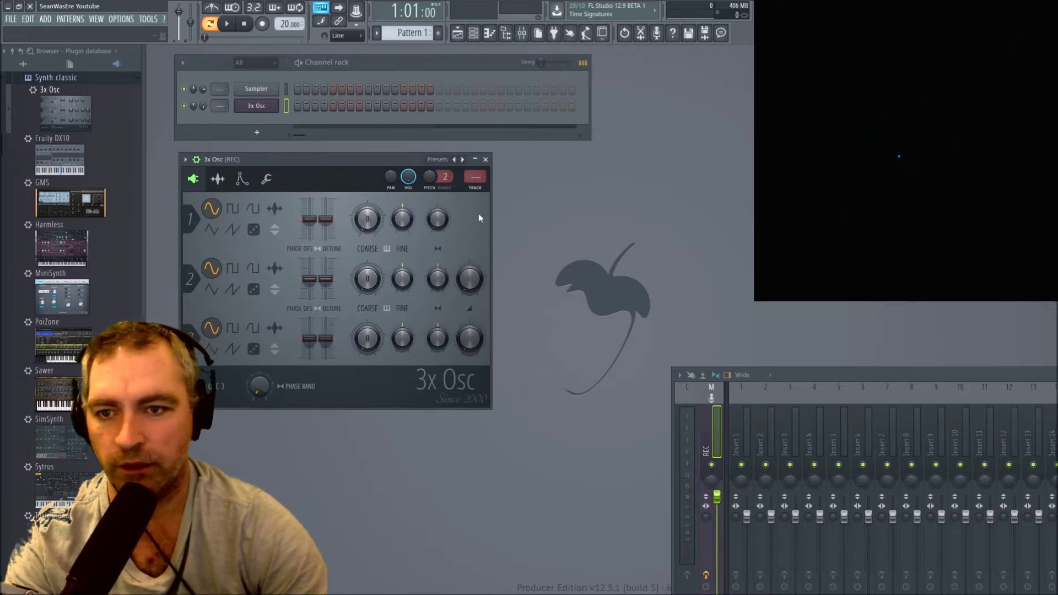
# Try oscillator 1's panning on both sides while playing C5 test notes, ending with it panned 100% left.
pyautogui.press('z')
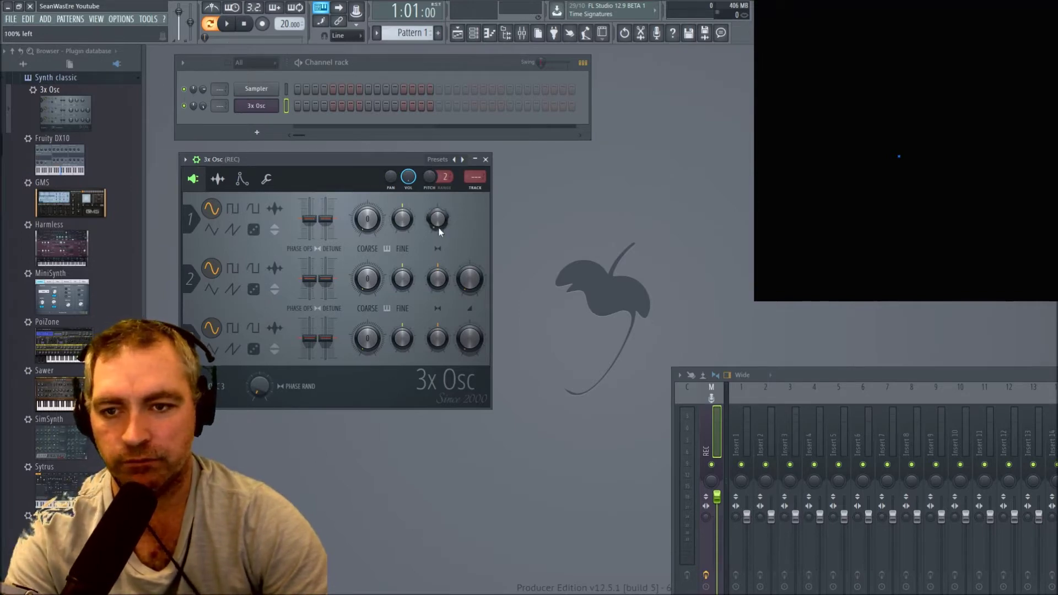
pyautogui.press('q')
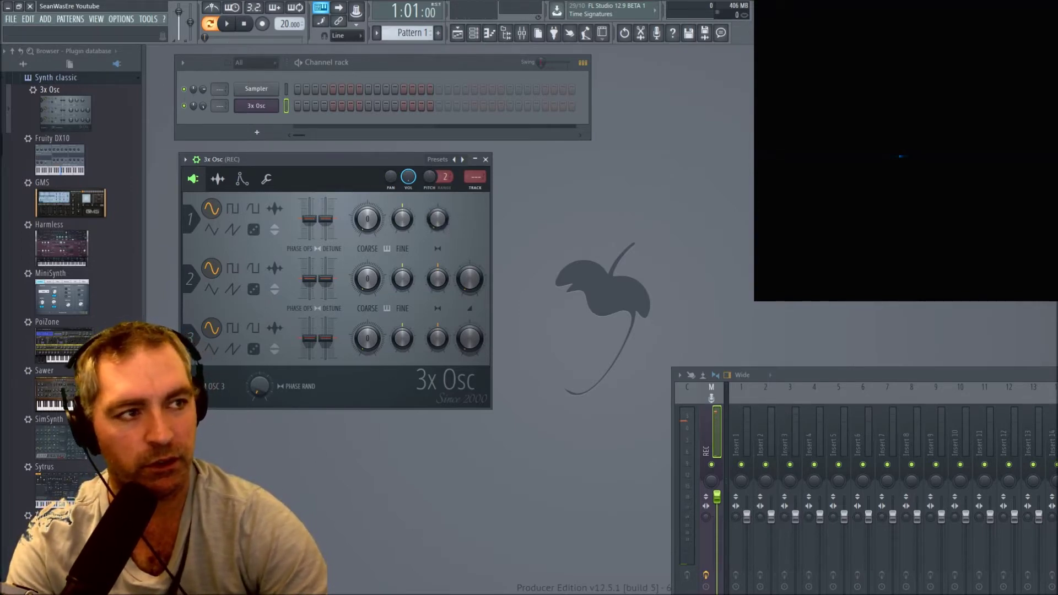
pyautogui.press('q')
pyautogui.press('q')
pyautogui.press('q')
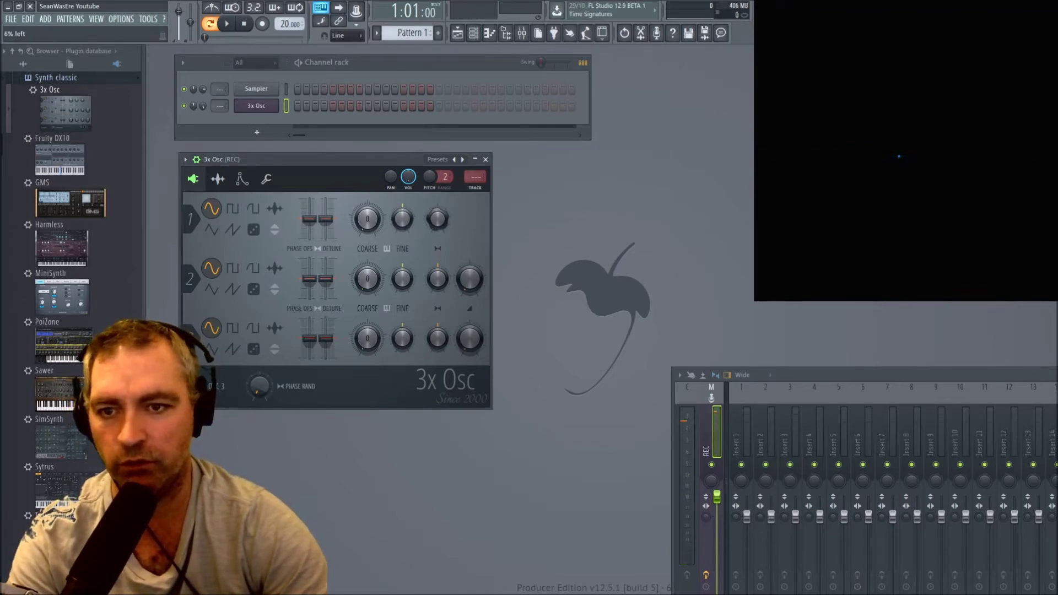
pyautogui.press('q')
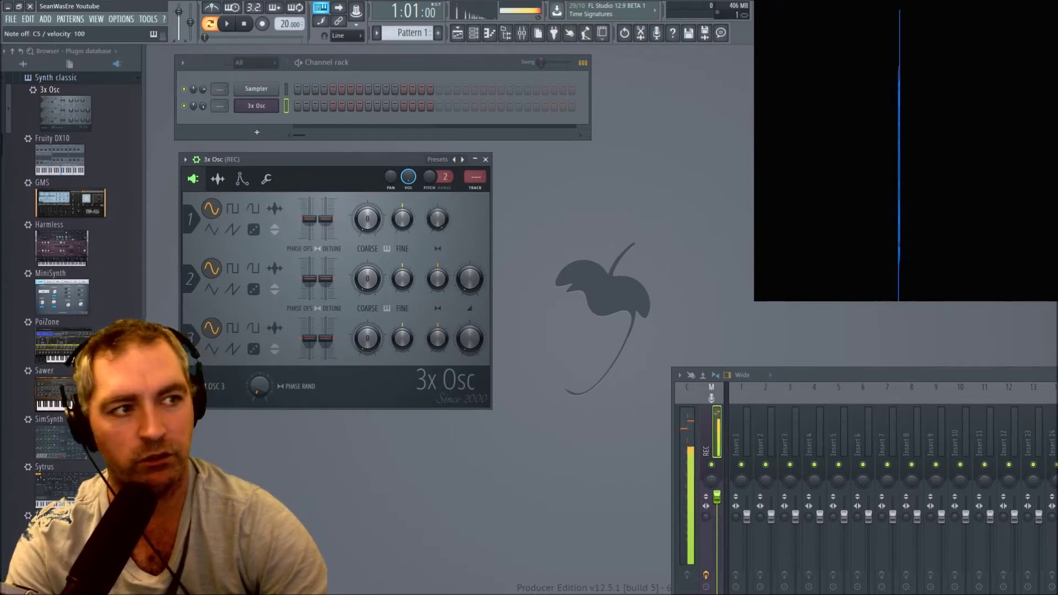
pyautogui.press('q')
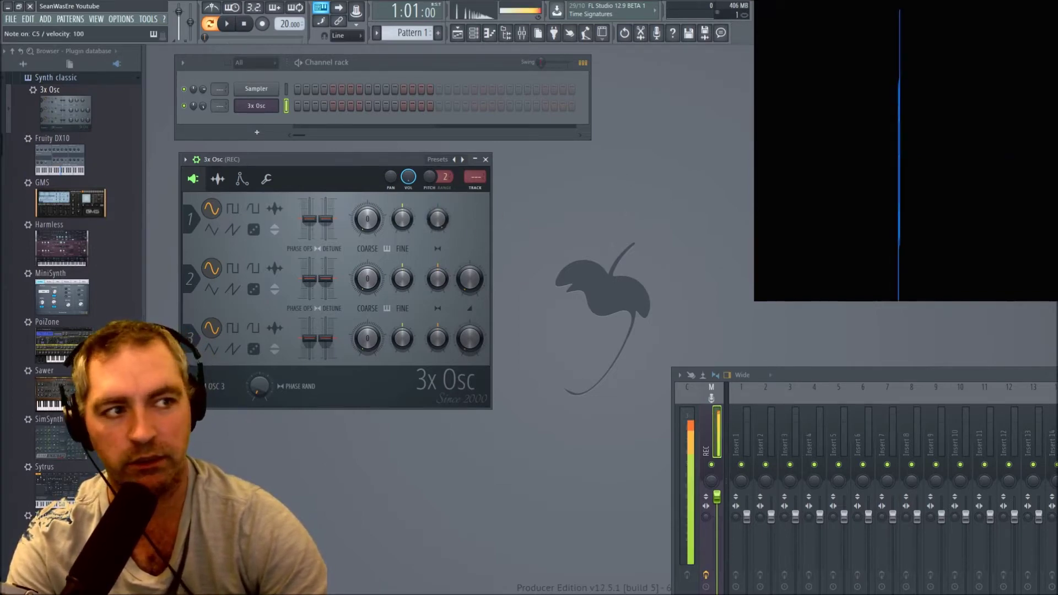
pyautogui.moveTo(438, 223); pyautogui.dragTo(437, 239)
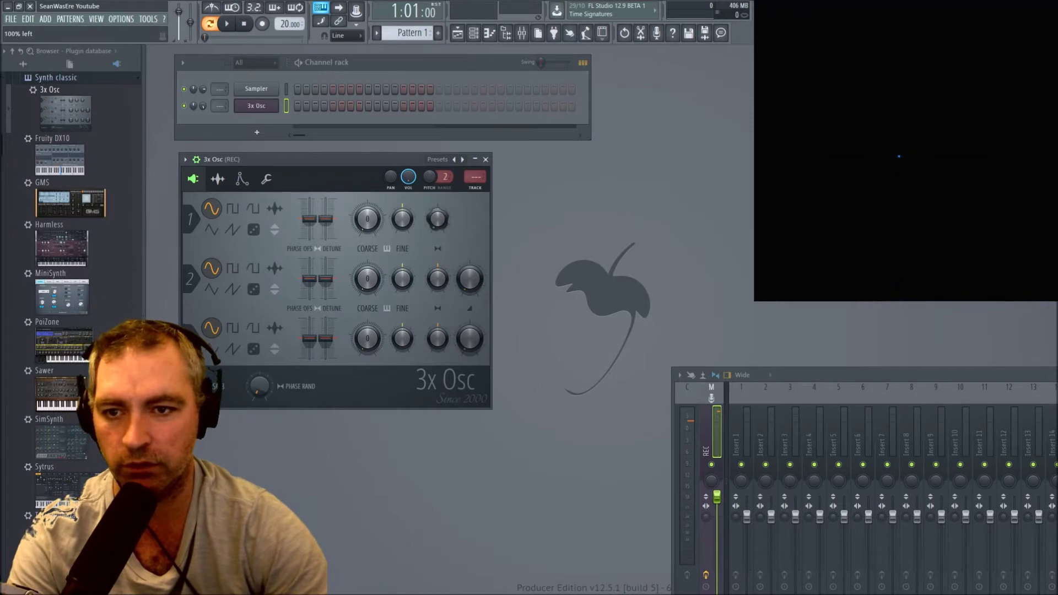
# Pan oscillator 2 to the right channel, set its volume to 50%, and play C5 test notes.
pyautogui.press('q')
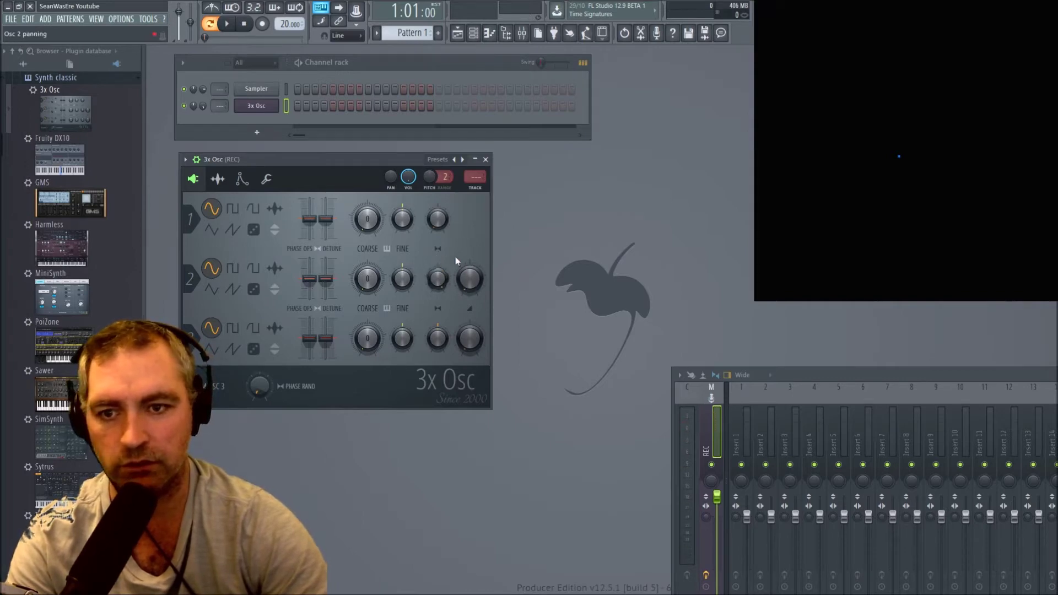
pyautogui.press('q')
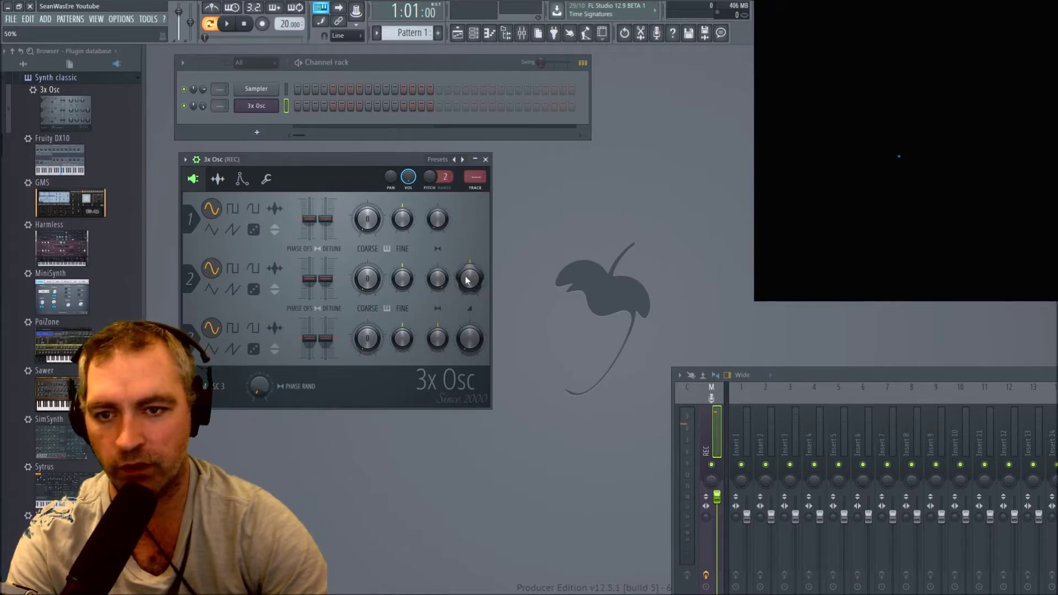
pyautogui.press('z')
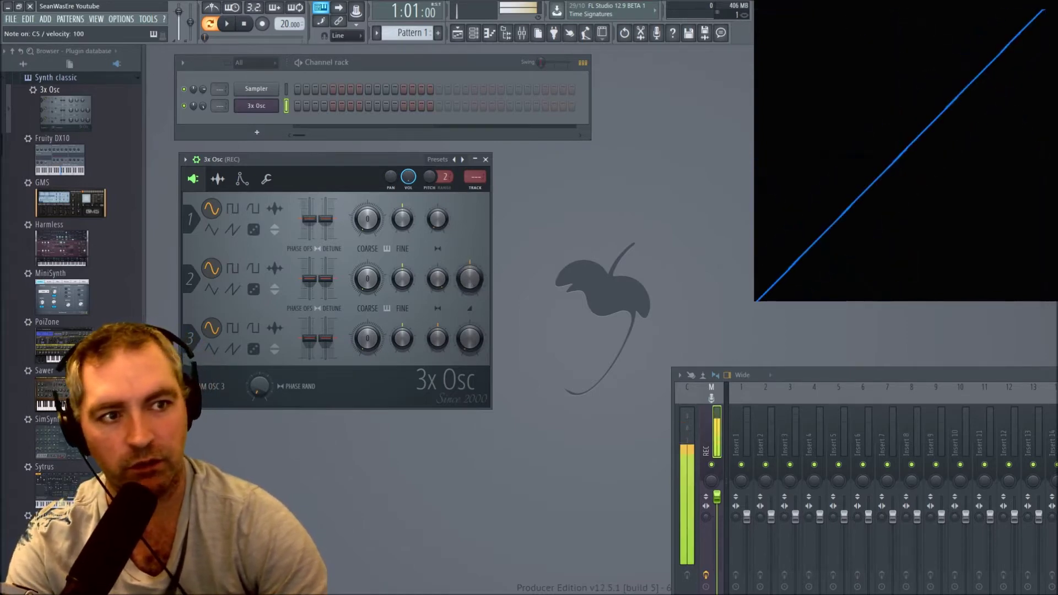
pyautogui.press('z')
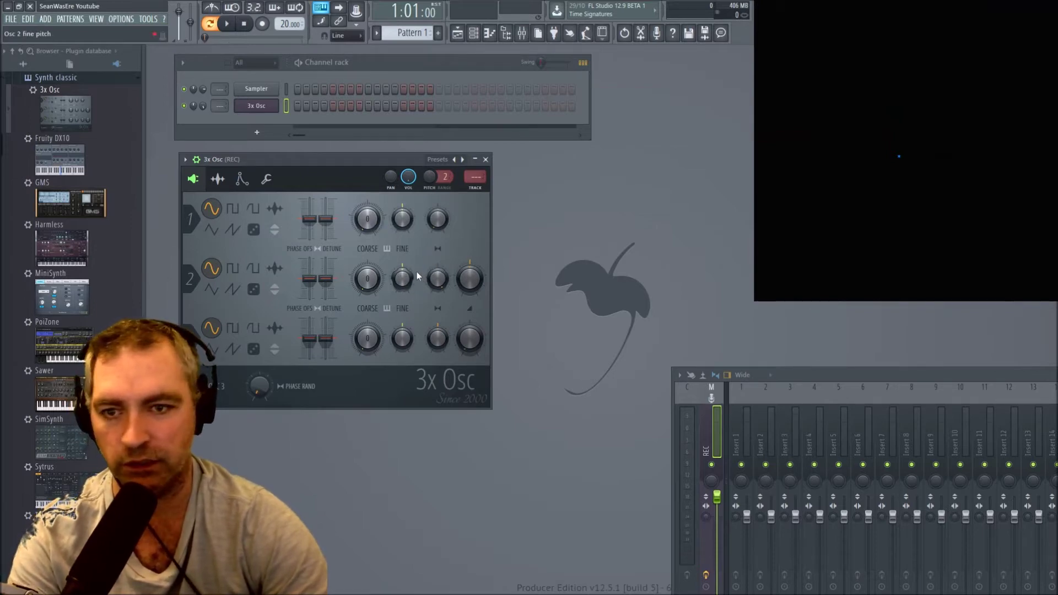
# Detune oscillator 2's fine pitch to -5 cents while playing C5 test notes.
pyautogui.press('q')
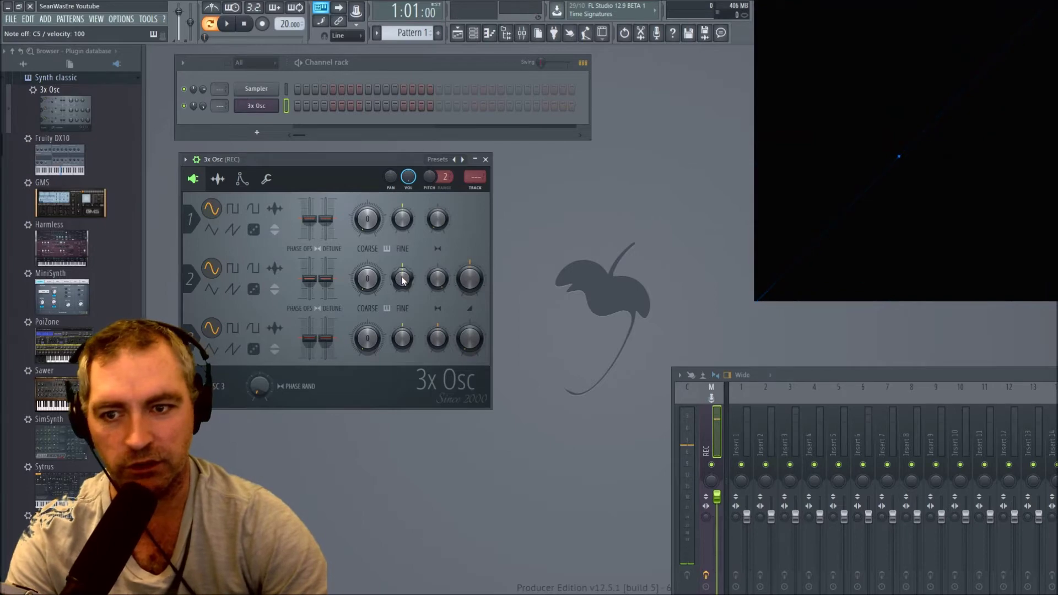
pyautogui.press('q')
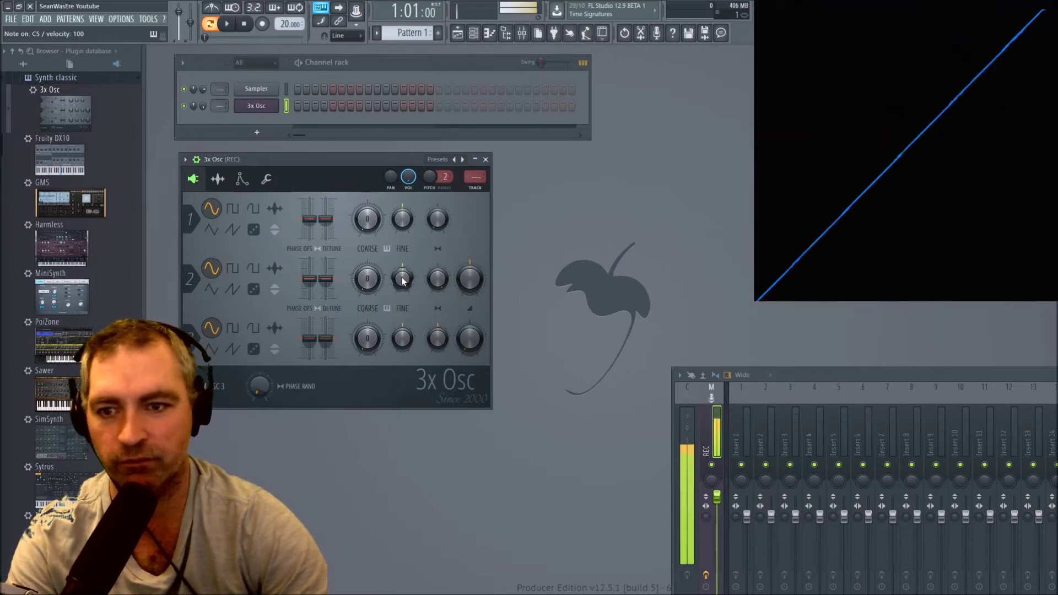
pyautogui.moveTo(402, 281); pyautogui.dragTo(403, 286)
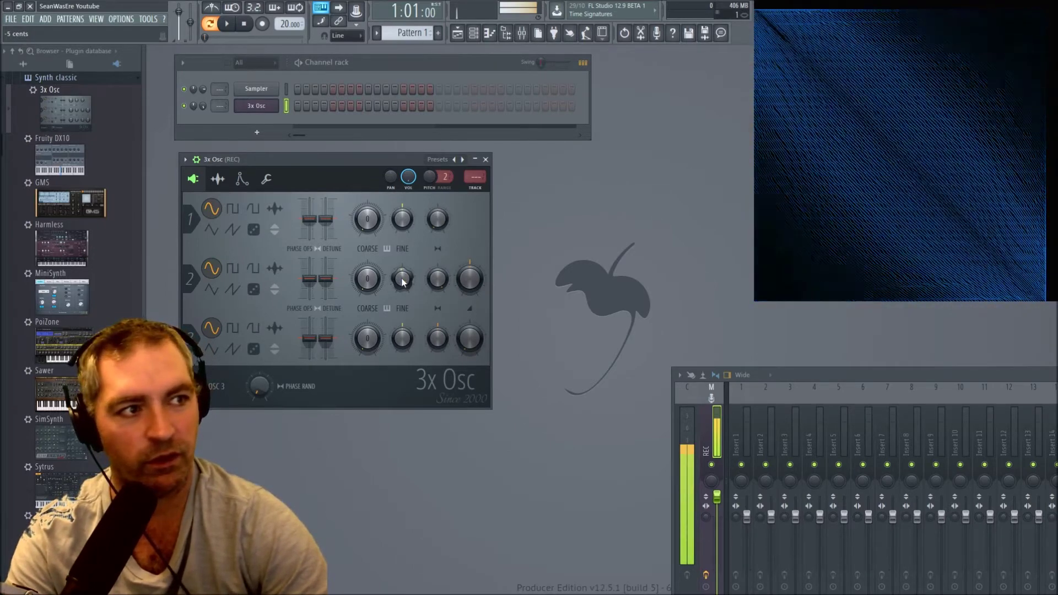
pyautogui.press('z')
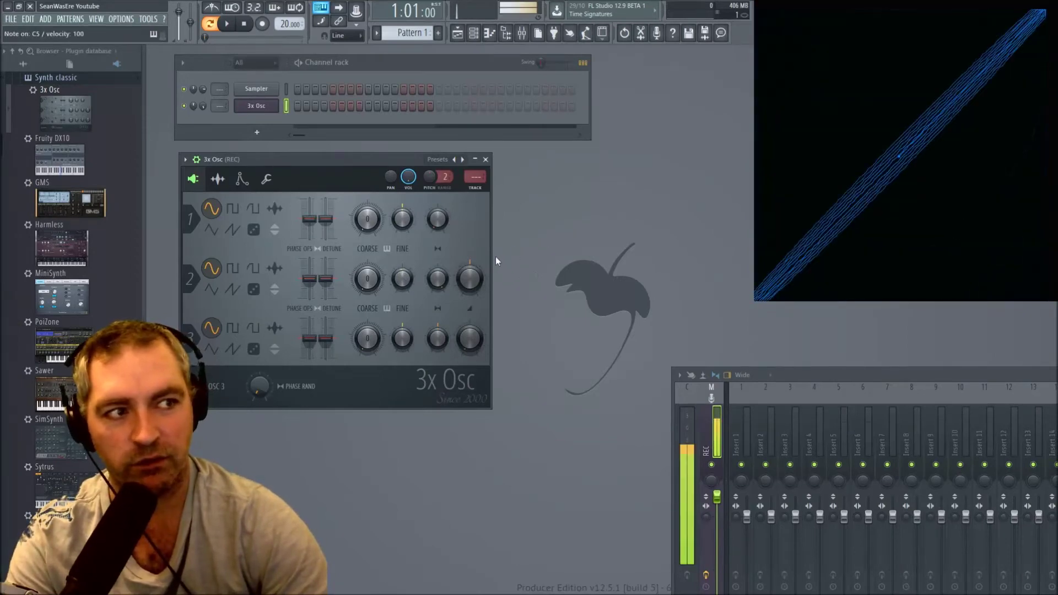
pyautogui.press('z')
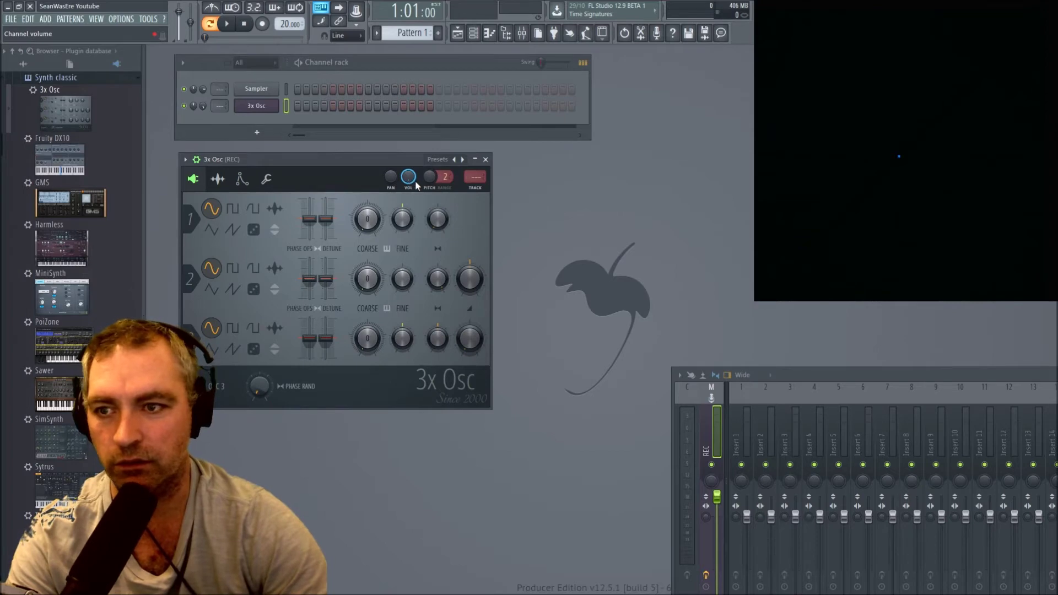
# Adjust the 3x Osc channel volume and the master volume while playing a C5 test note.
pyautogui.press('q')
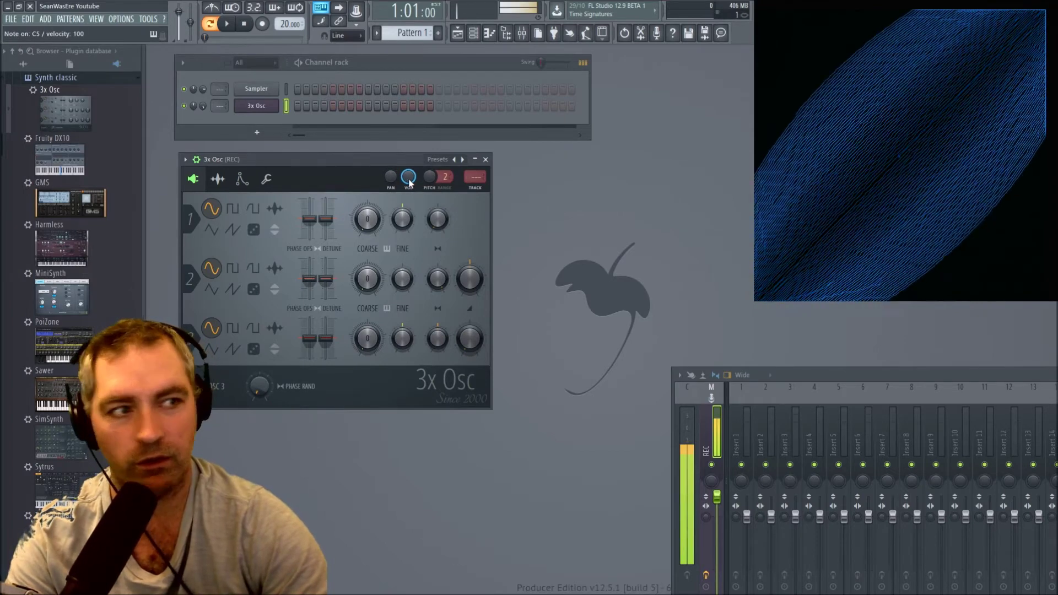
pyautogui.moveTo(408, 180)
pyautogui.mouseDown()
pyautogui.moveTo(409, 207)
pyautogui.moveTo(409, 179)
pyautogui.mouseUp()
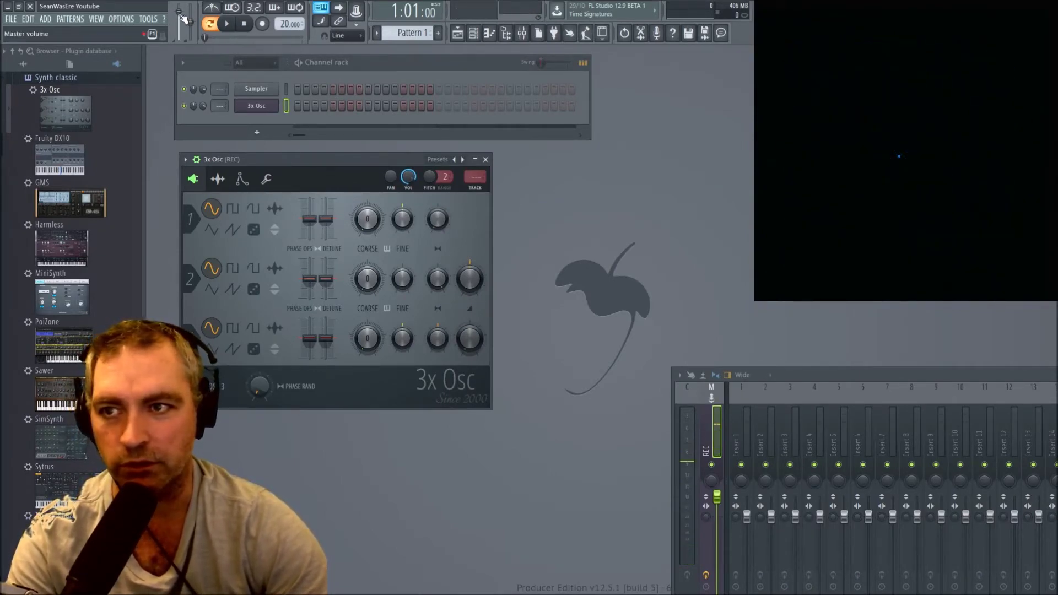
pyautogui.moveTo(179, 14)
pyautogui.mouseDown()
pyautogui.moveTo(179, 33)
pyautogui.moveTo(178, 11)
pyautogui.mouseUp()
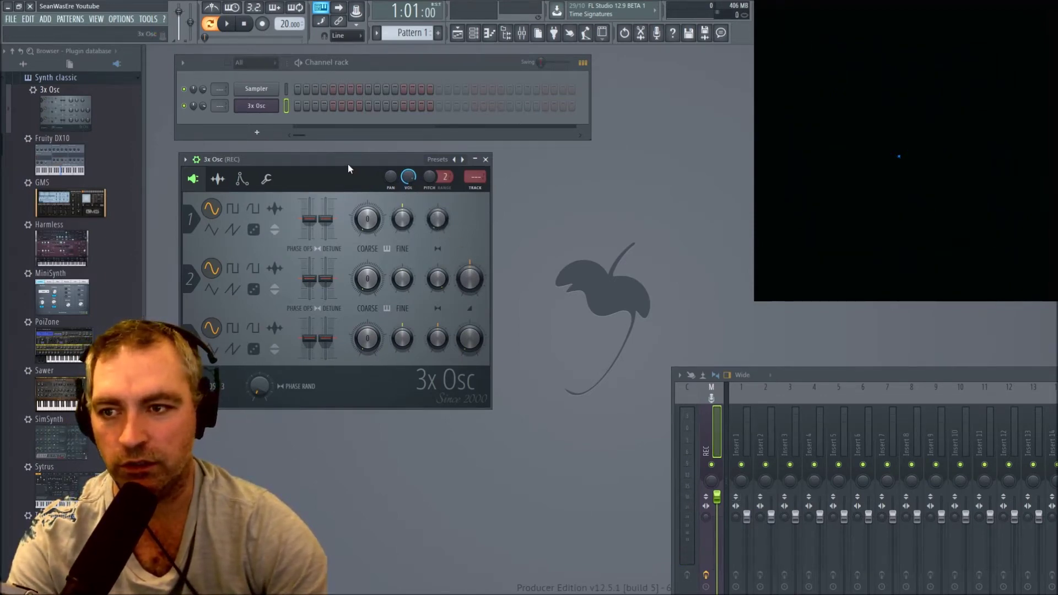
# Play test notes and try oscillator 2's coarse pitch at -17 semitones.
pyautogui.moveTo(348, 164); pyautogui.dragTo(346, 165)
pyautogui.press('q')
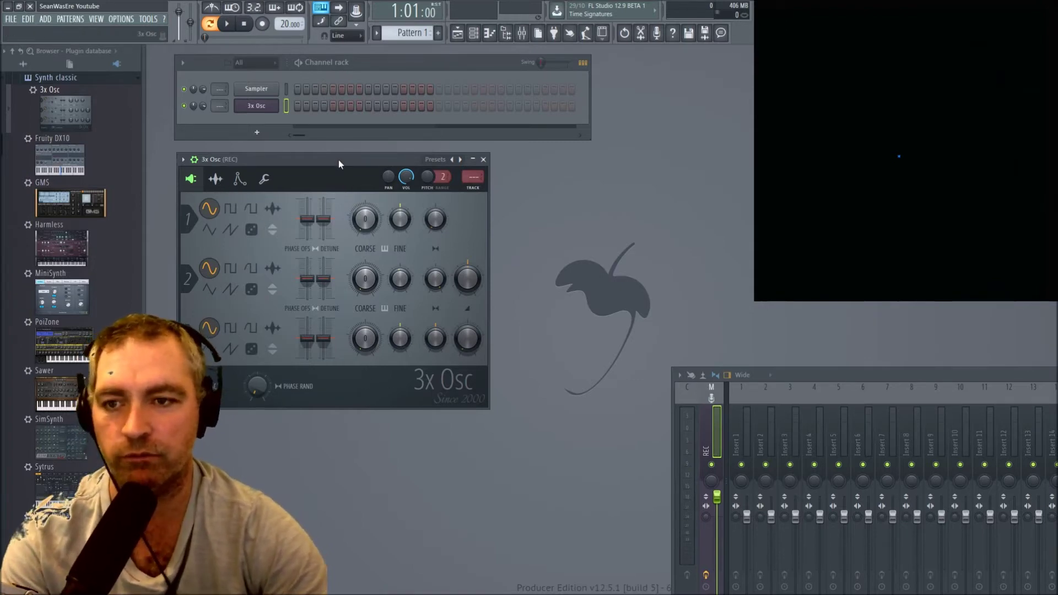
pyautogui.moveTo(338, 161); pyautogui.dragTo(337, 161)
pyautogui.press('q')
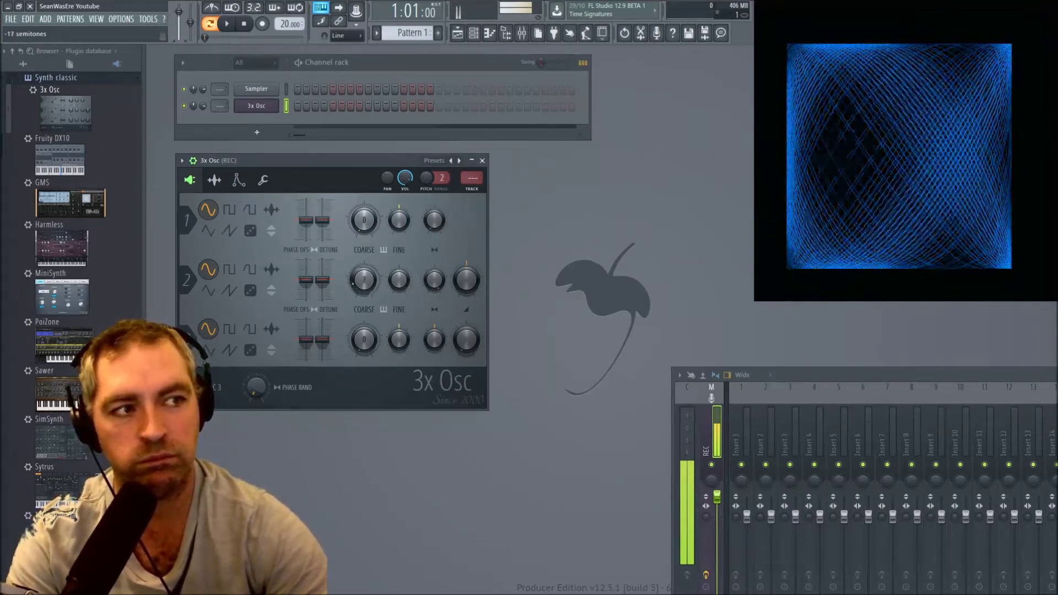
# Try oscillator 1 at -22 semitones coarse pitch with its fine pitch varied to -4 cents, and reset both oscillators' coarse pitch to 0.
pyautogui.moveTo(362, 228); pyautogui.dragTo(363, 222)
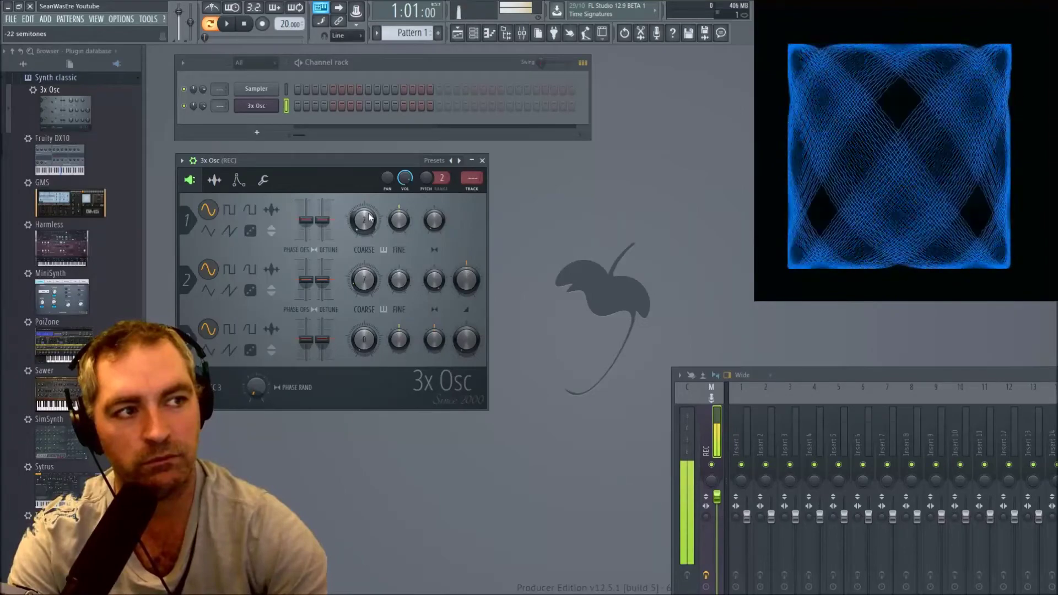
pyautogui.moveTo(403, 222); pyautogui.dragTo(402, 224)
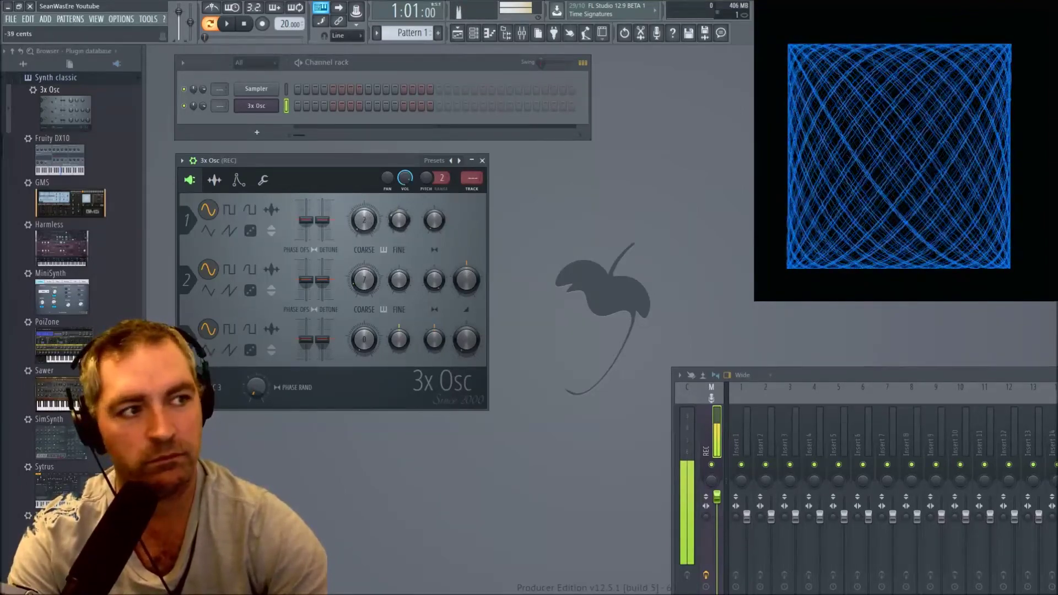
pyautogui.moveTo(402, 222); pyautogui.dragTo(401, 204)
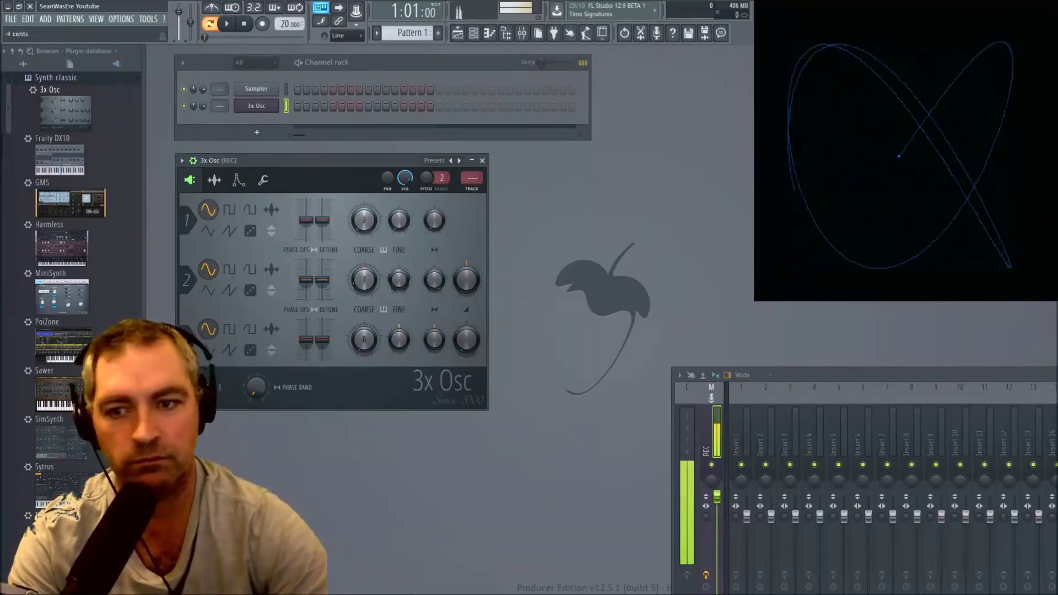
pyautogui.keyDown('alt'); pyautogui.click(363, 278); pyautogui.keyUp('alt')
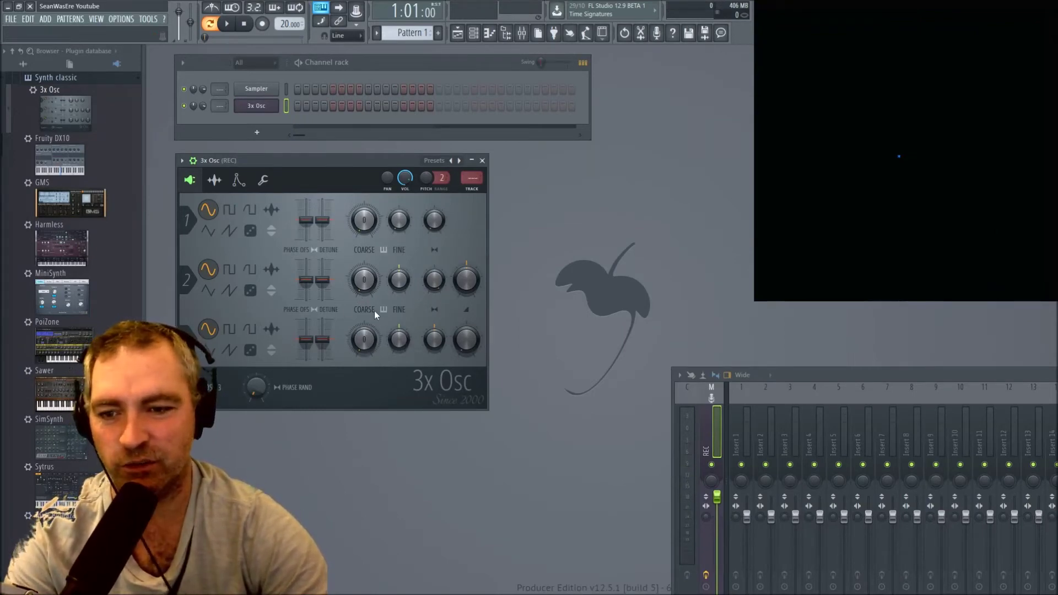
# Vary oscillator 3's mix level, coarse pitch and fine pitch while playing a C5 test note.
pyautogui.moveTo(366, 346)
pyautogui.mouseDown()
pyautogui.moveTo(366, 392)
pyautogui.moveTo(366, 346)
pyautogui.mouseUp()
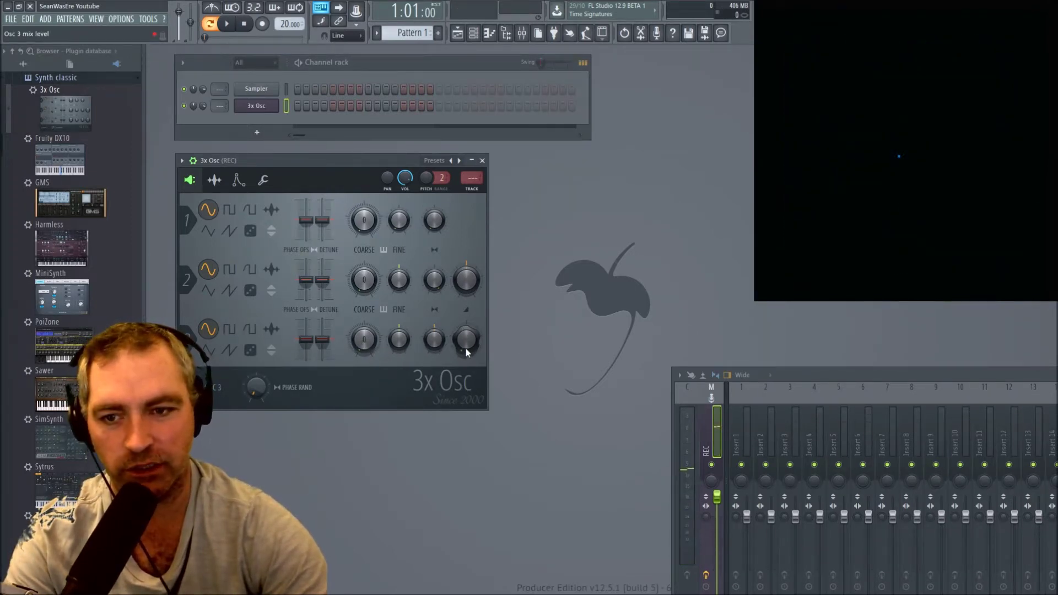
pyautogui.moveTo(466, 339); pyautogui.dragTo(466, 335)
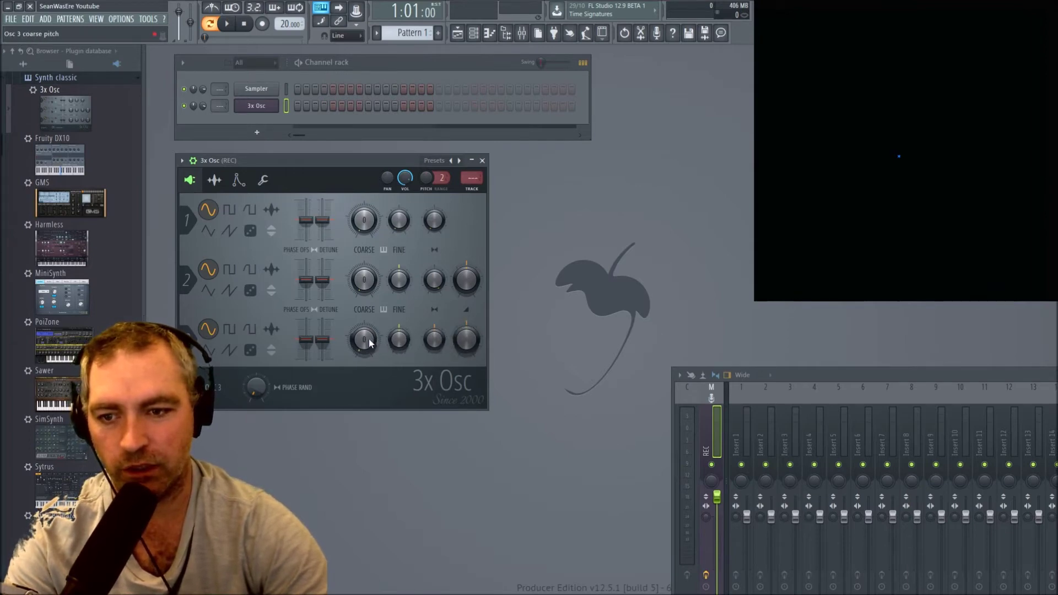
pyautogui.press('q')
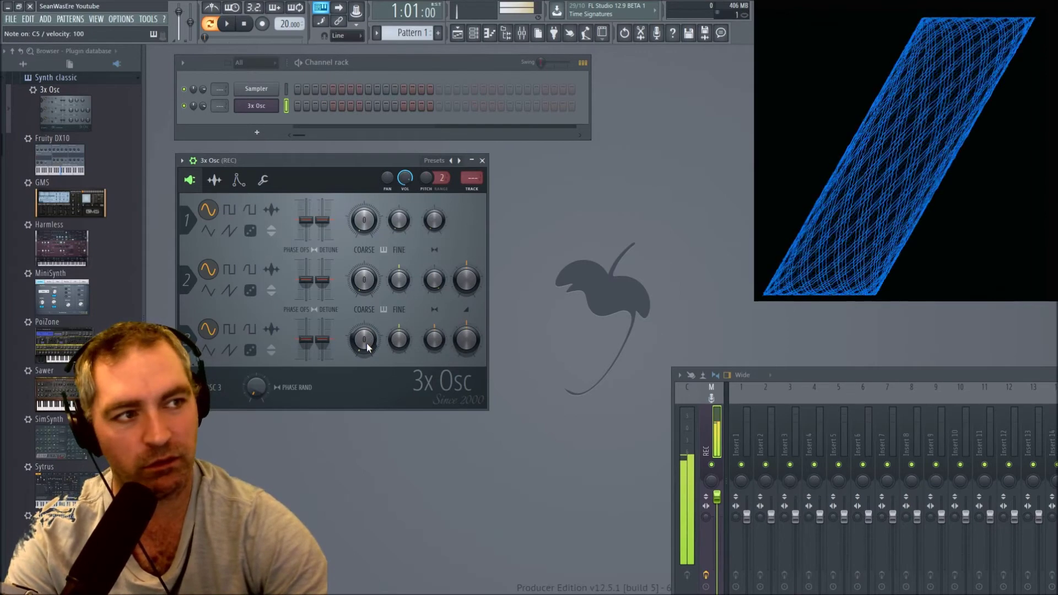
pyautogui.moveTo(364, 340); pyautogui.dragTo(363, 378)
pyautogui.moveTo(394, 342)
pyautogui.mouseDown()
pyautogui.moveTo(394, 333)
pyautogui.moveTo(395, 342)
pyautogui.mouseUp()
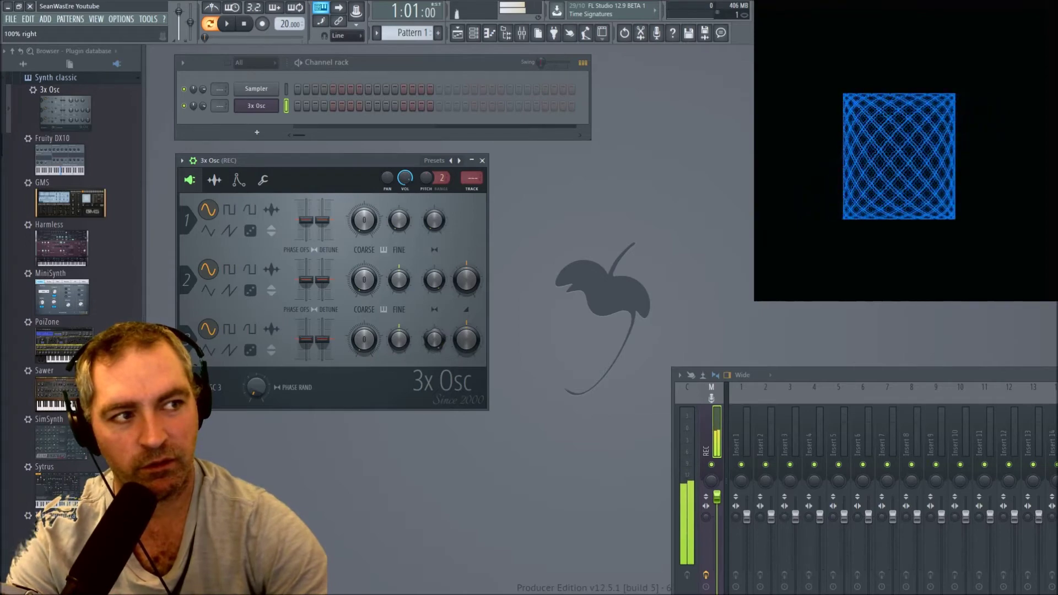
# Try oscillator 3's panning at 100% right and 50% left and its mix level at 41% while playing C5 test notes.
pyautogui.moveTo(434, 339); pyautogui.dragTo(434, 348)
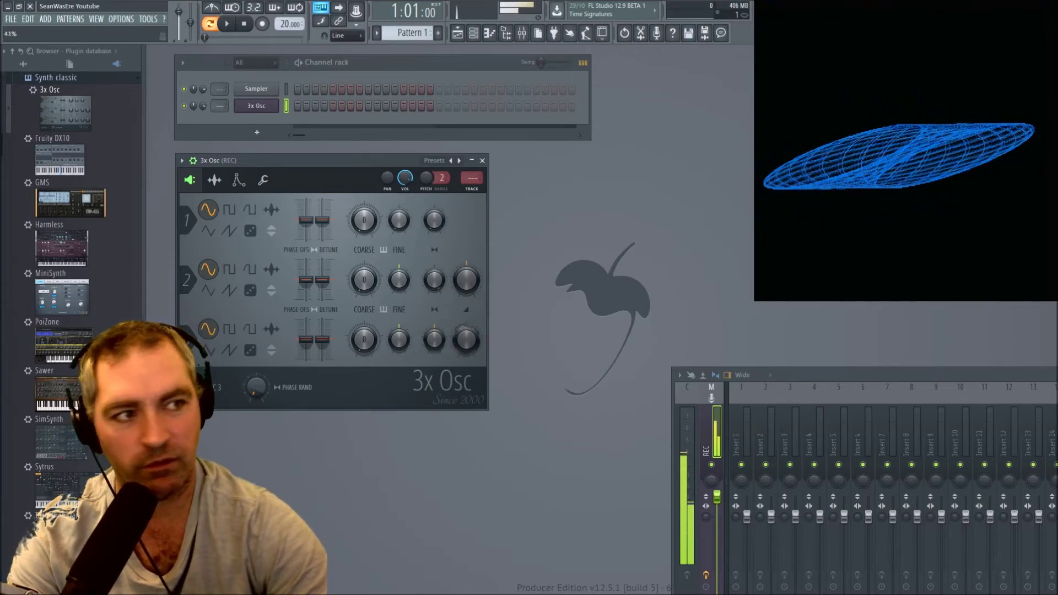
pyautogui.moveTo(467, 339); pyautogui.dragTo(428, 346)
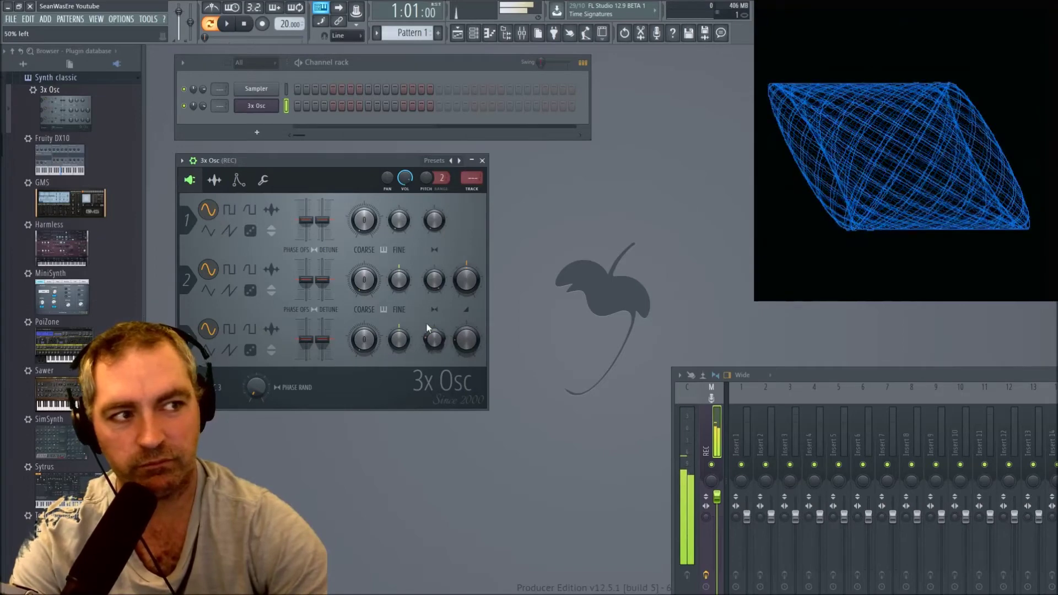
pyautogui.press('q')
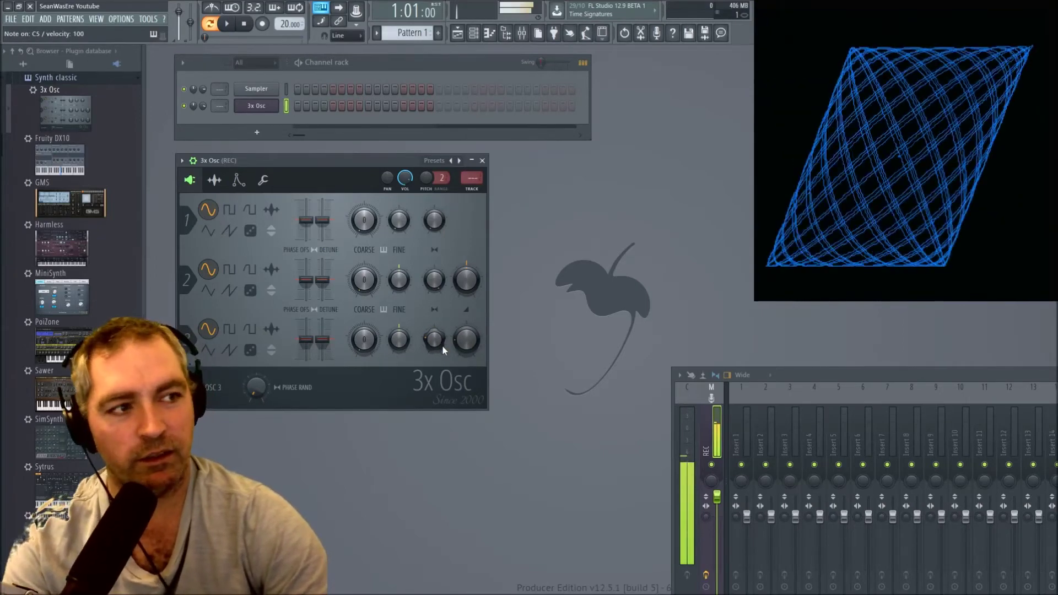
pyautogui.press('z')
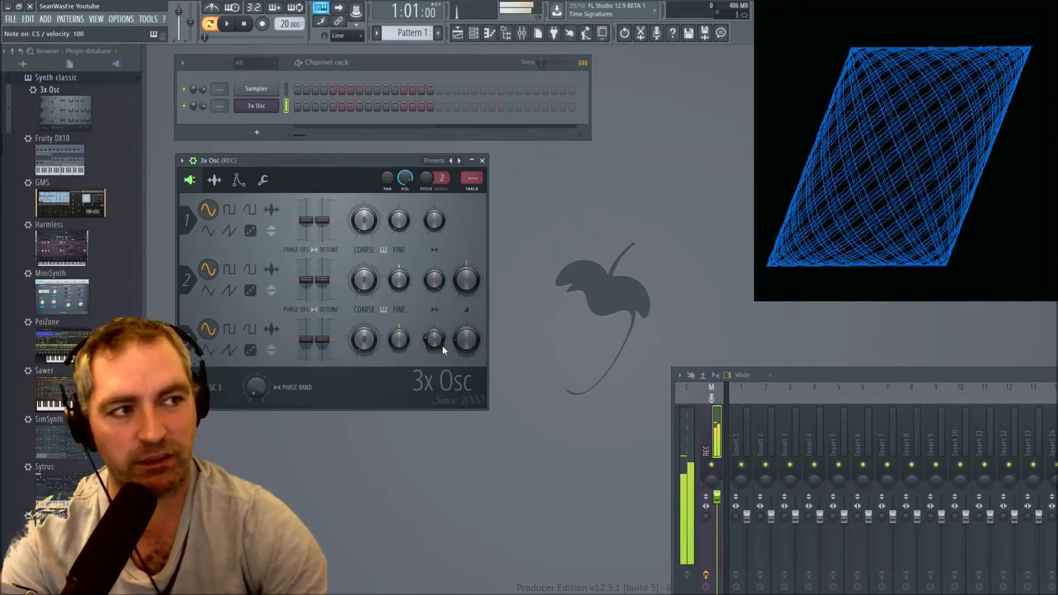
# Set oscillators 1, 2 and 3 to the square wave shape while playing C5 test notes.
pyautogui.moveTo(287, 159); pyautogui.dragTo(287, 160)
pyautogui.press('q')
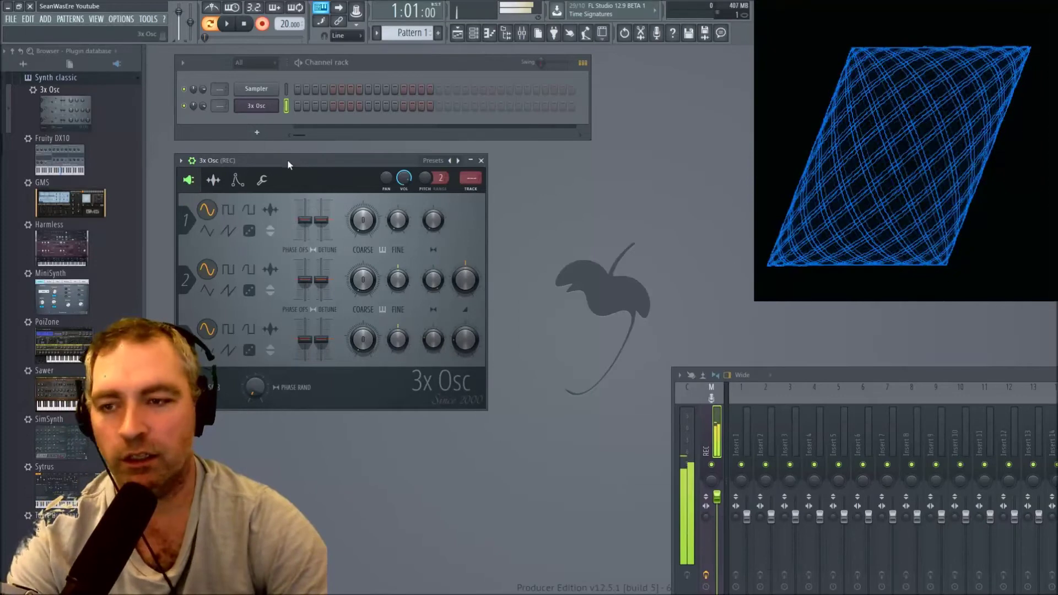
pyautogui.click(231, 214)
pyautogui.press('z')
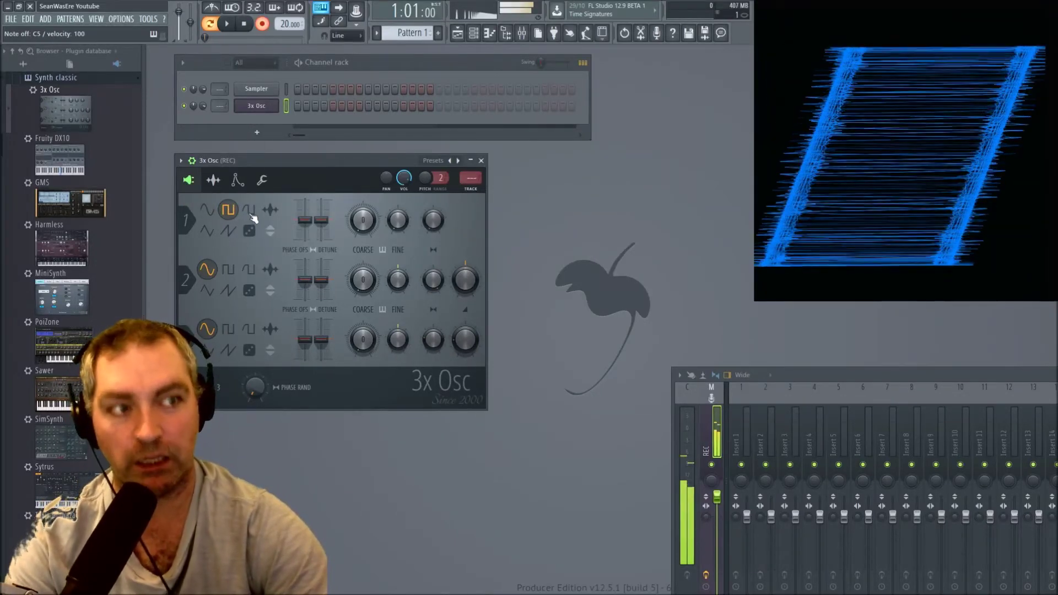
pyautogui.press('z')
pyautogui.click(227, 269)
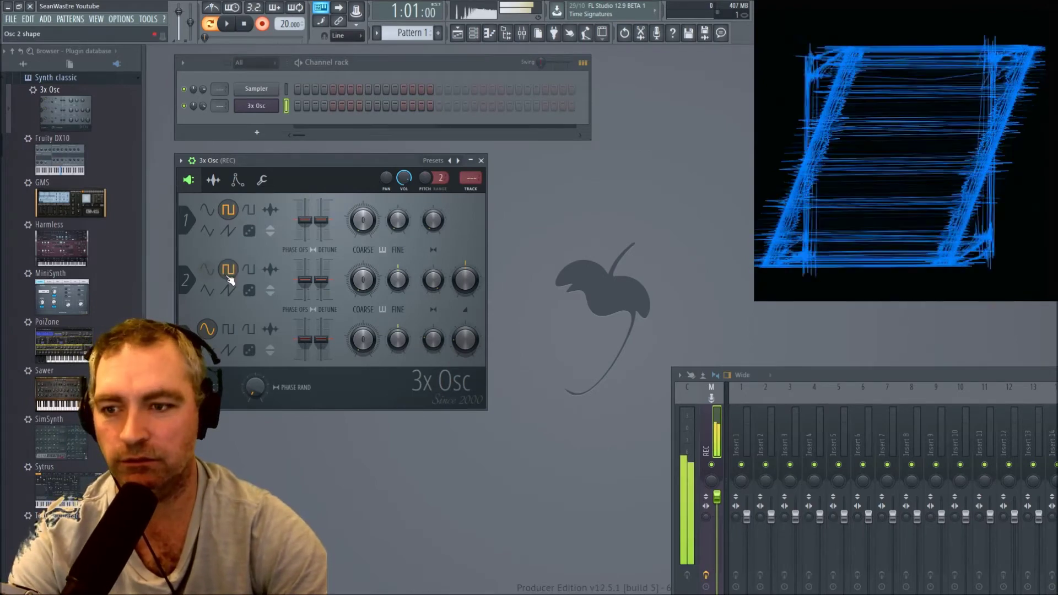
pyautogui.click(230, 331)
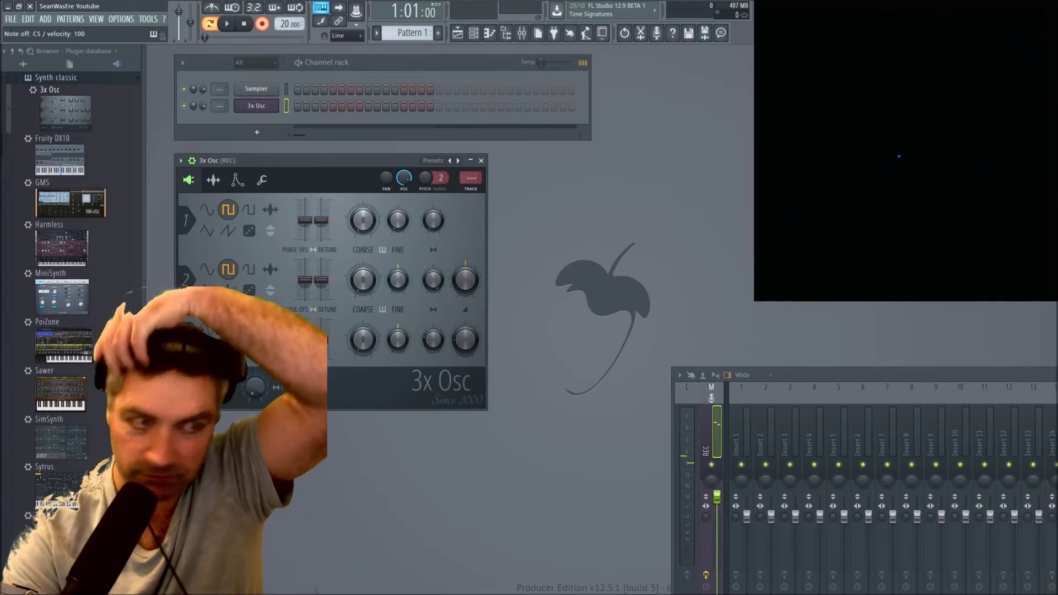
pyautogui.press('z')
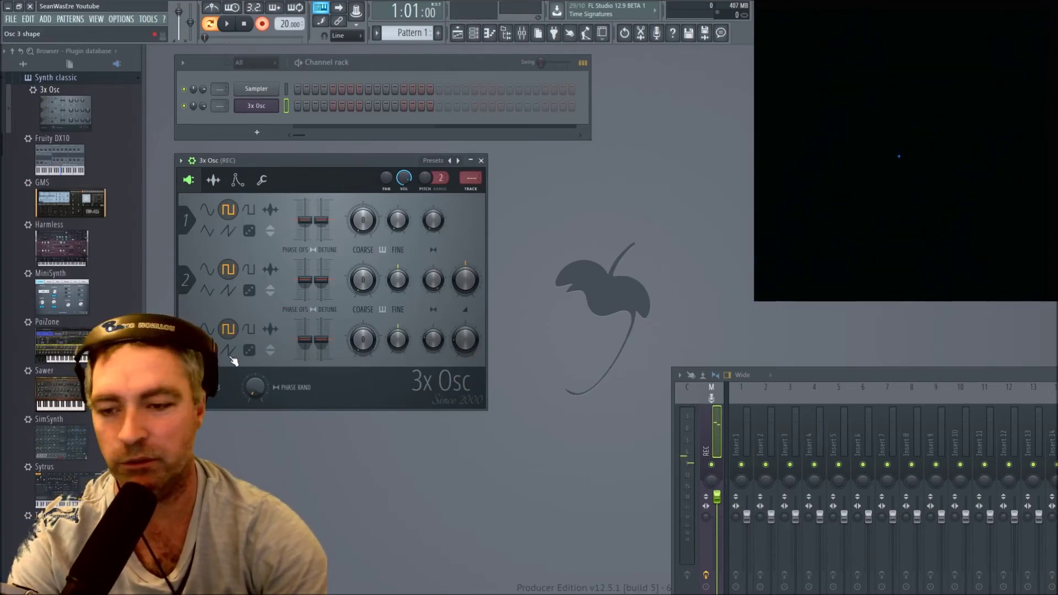
pyautogui.press('z')
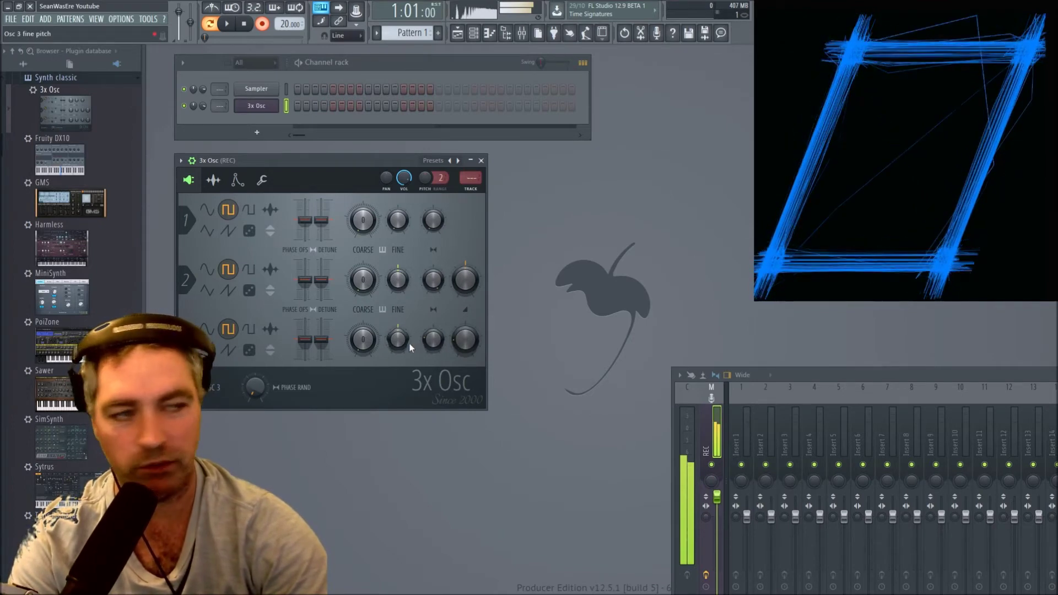
# Adjust the fine pitch of oscillators 1 and 2 while playing a test note.
pyautogui.moveTo(388, 227)
pyautogui.mouseDown()
pyautogui.moveTo(388, 242)
pyautogui.moveTo(389, 222)
pyautogui.mouseUp()
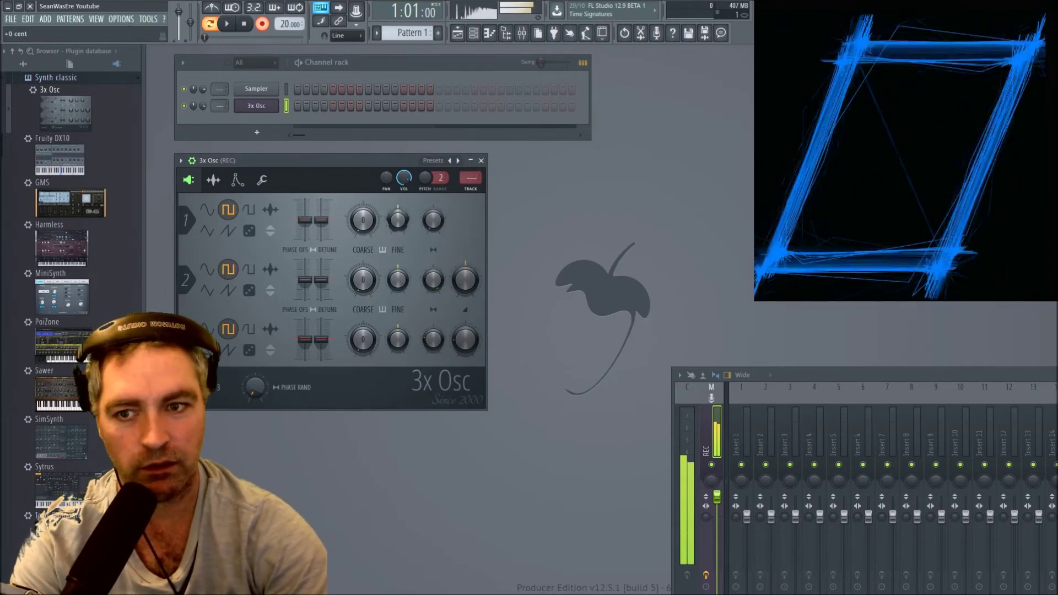
pyautogui.moveTo(398, 280); pyautogui.dragTo(398, 291)
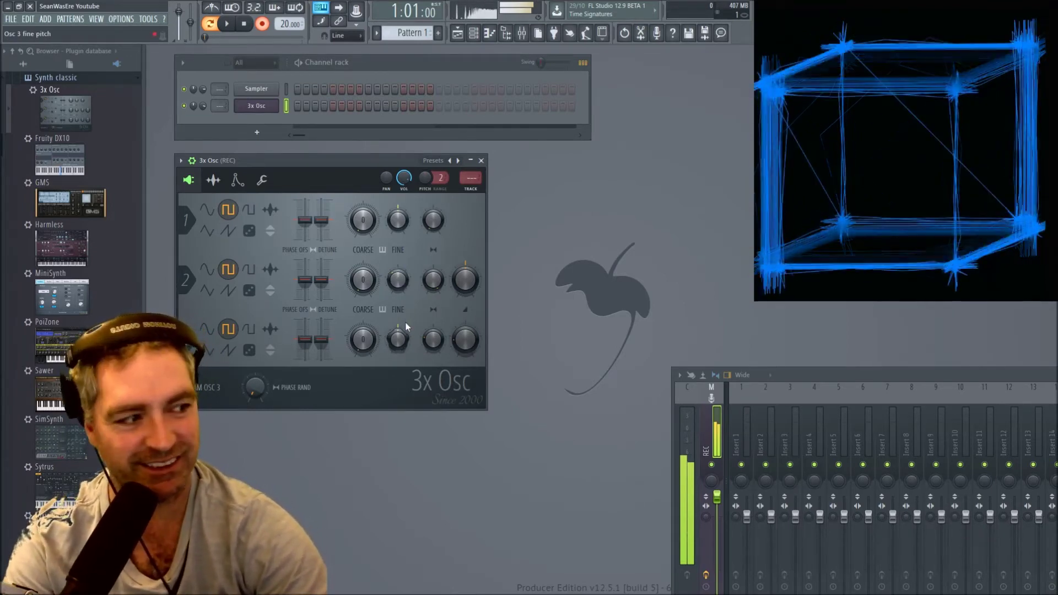
pyautogui.press('q')
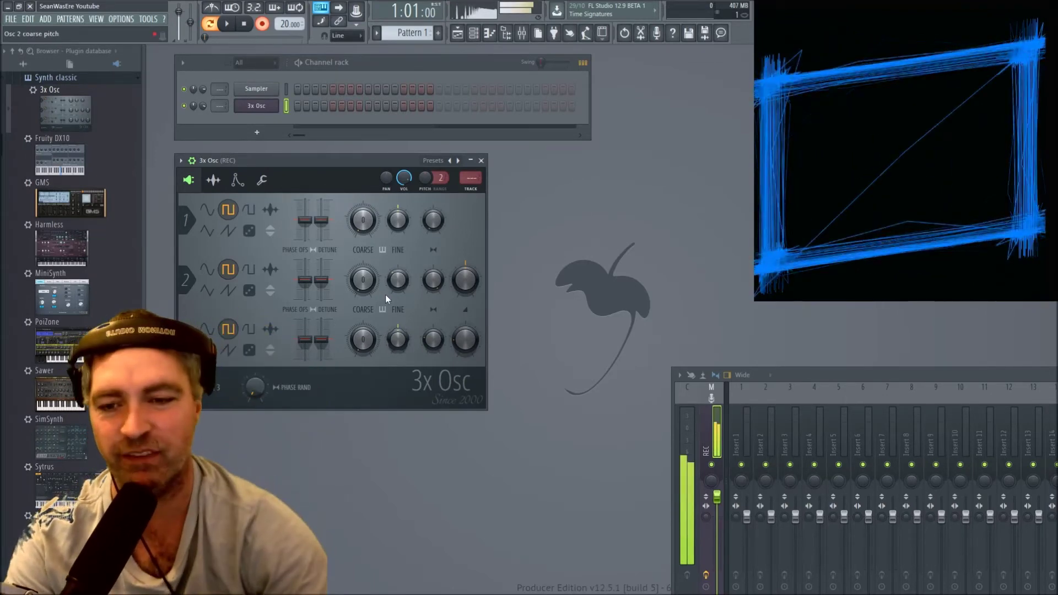
# Adjust the fine pitch and panning of oscillators 2 and 3, moving oscillator 2's panning to 39% right.
pyautogui.moveTo(398, 280); pyautogui.dragTo(433, 270)
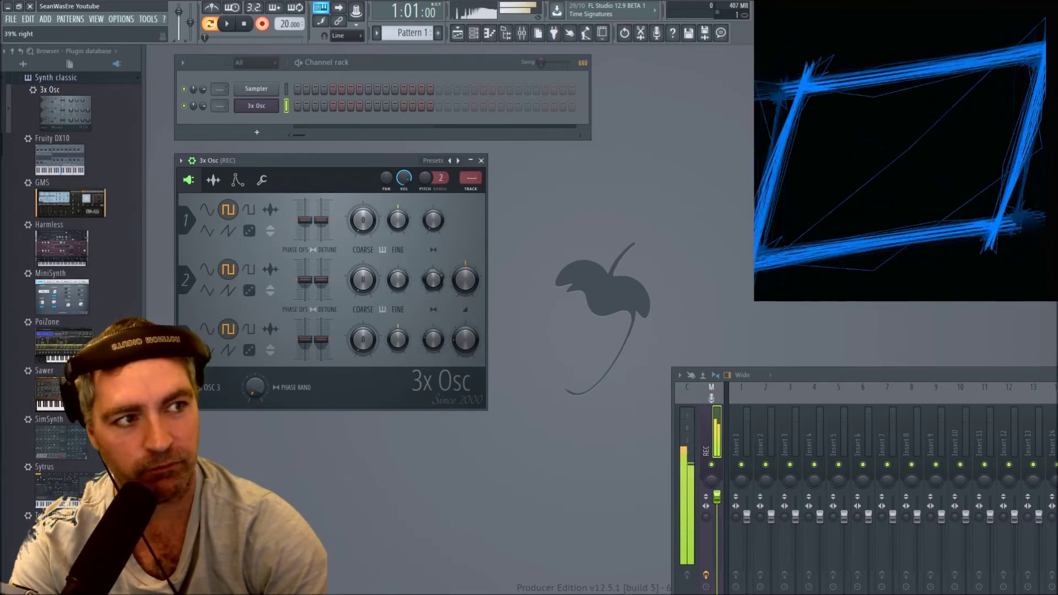
pyautogui.moveTo(398, 339); pyautogui.dragTo(398, 345)
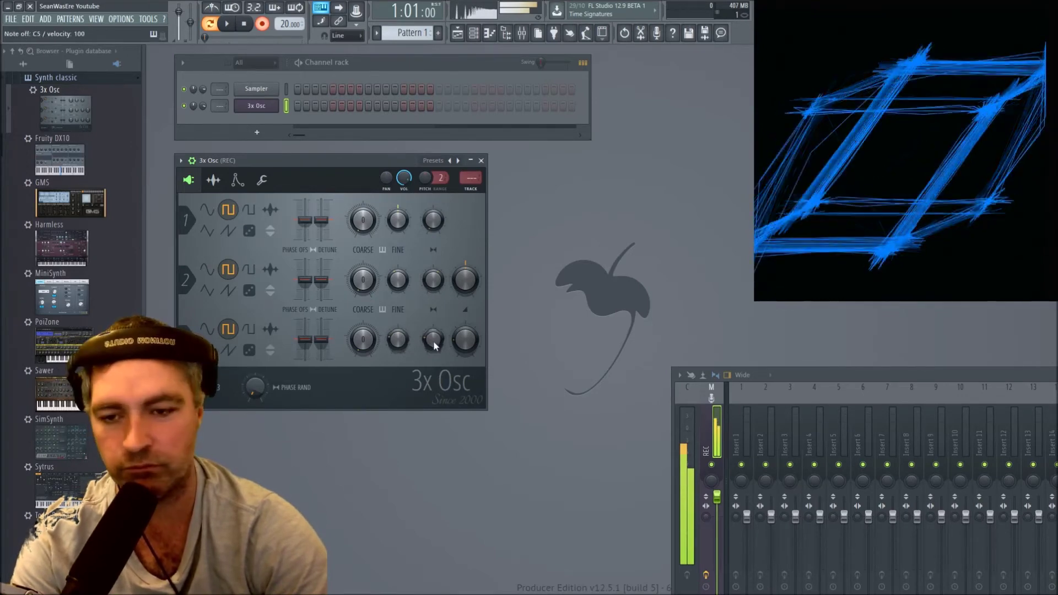
pyautogui.moveTo(433, 340); pyautogui.dragTo(434, 346)
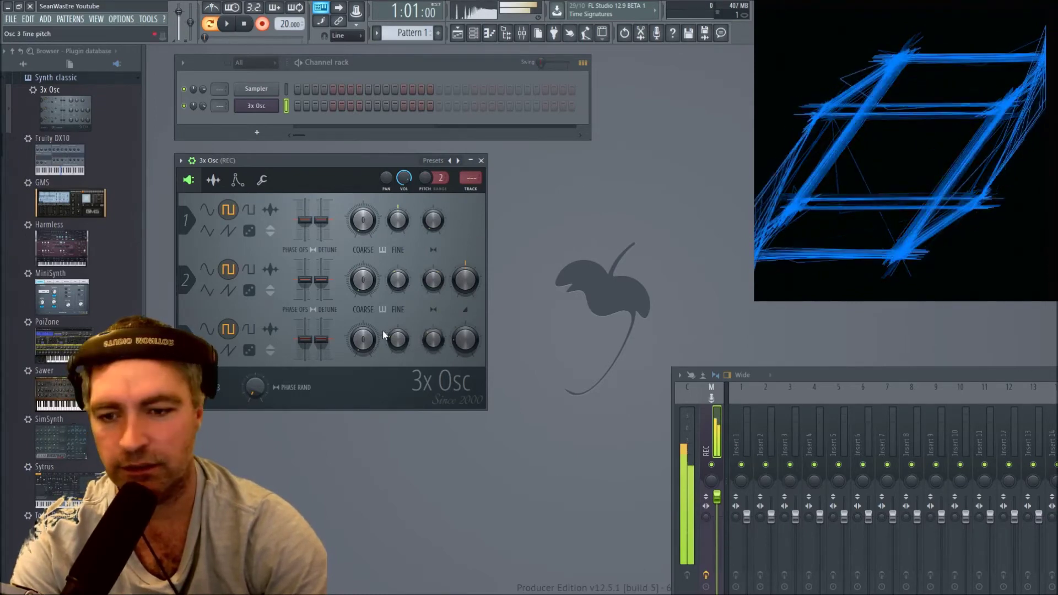
# Try different coarse pitches on the three oscillators, including -10 and +7 semitones on oscillator 3.
pyautogui.moveTo(362, 340); pyautogui.dragTo(363, 353)
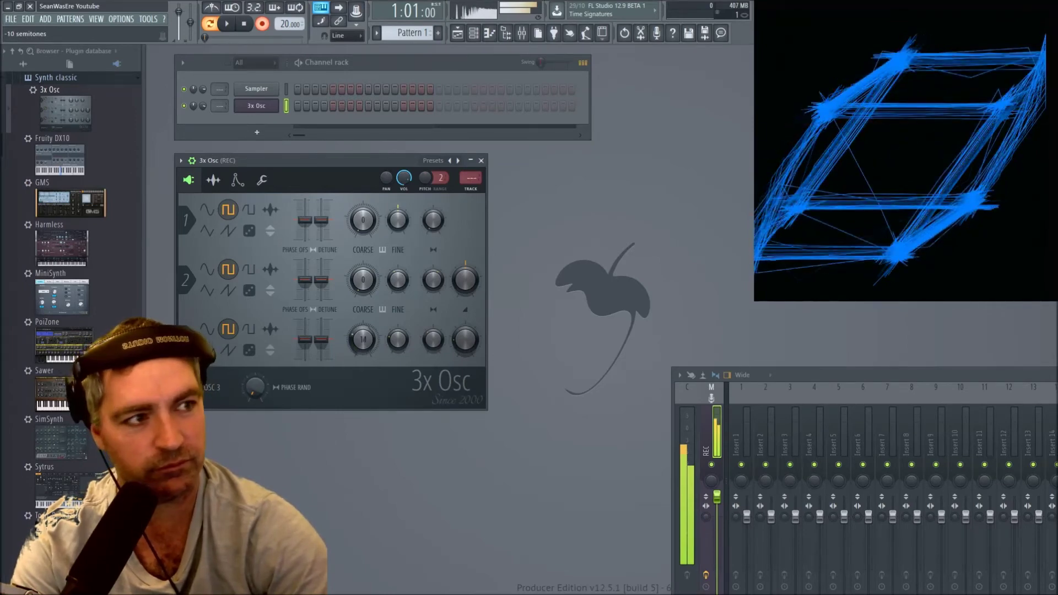
pyautogui.moveTo(363, 339); pyautogui.dragTo(363, 334)
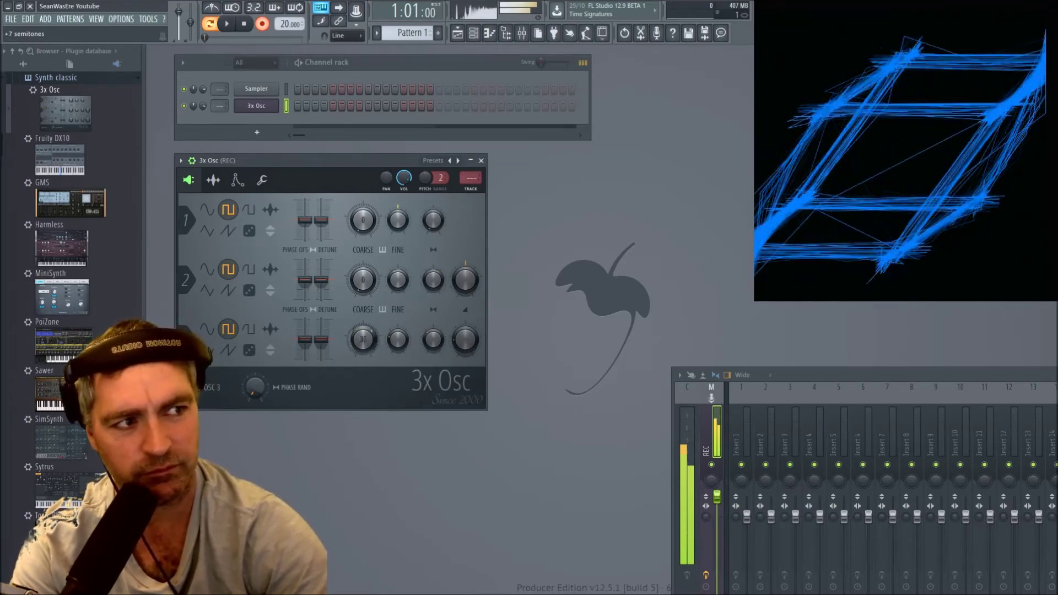
pyautogui.moveTo(363, 339); pyautogui.dragTo(362, 342)
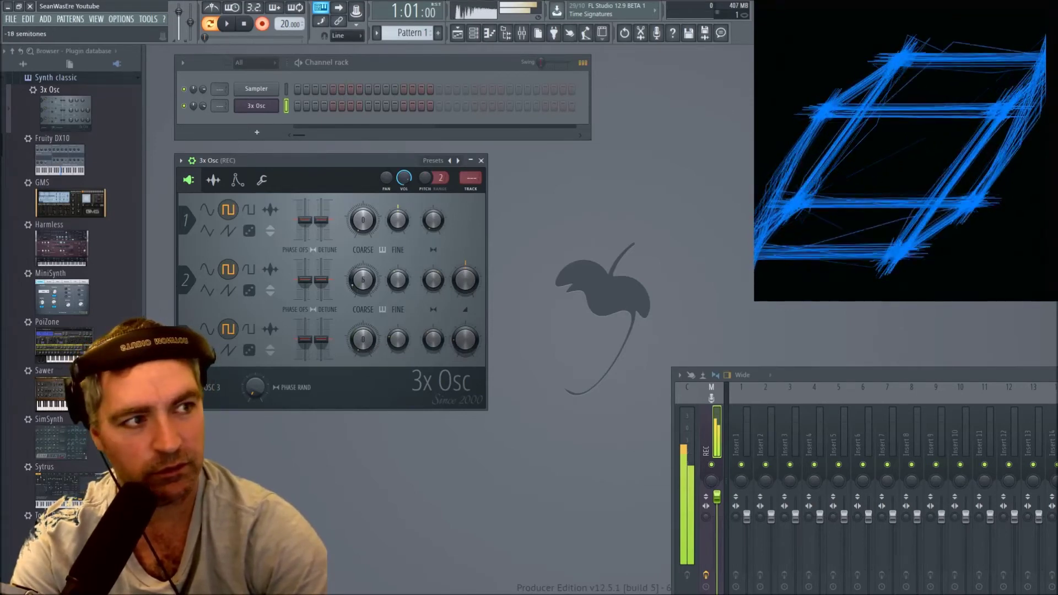
pyautogui.moveTo(363, 280); pyautogui.dragTo(363, 314)
pyautogui.moveTo(362, 221); pyautogui.dragTo(363, 231)
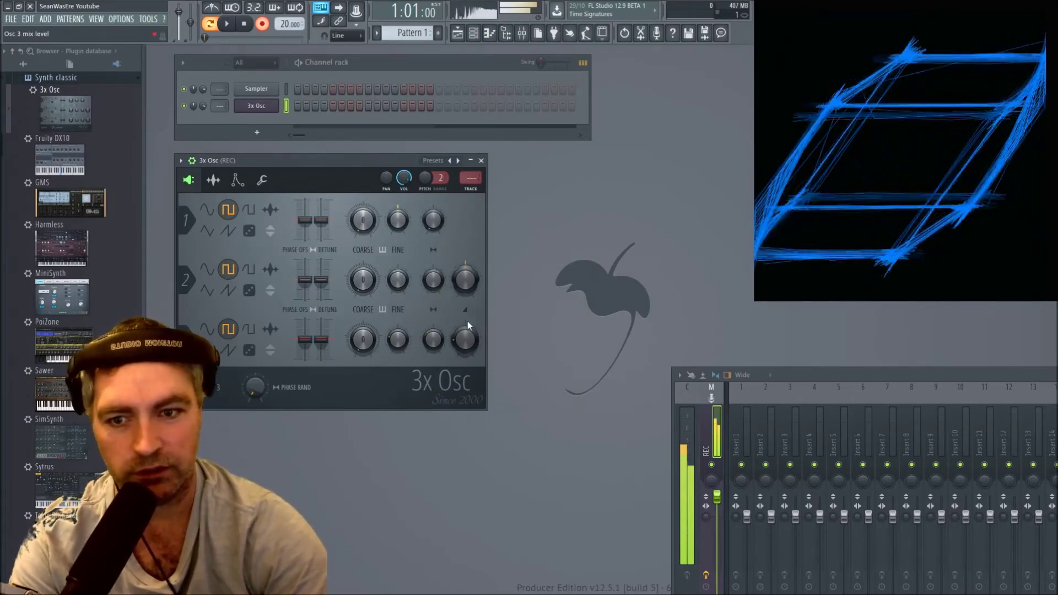
# Vary the mix levels of oscillators 3 and 2 and readjust oscillator 2's fine pitch.
pyautogui.moveTo(465, 339); pyautogui.dragTo(465, 333)
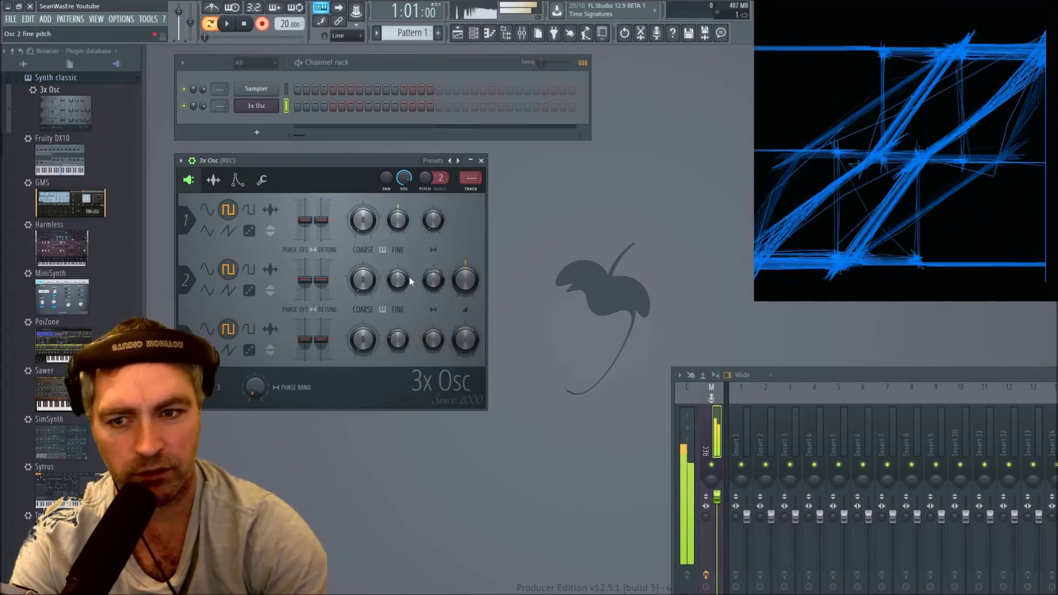
pyautogui.moveTo(465, 280); pyautogui.dragTo(397, 277)
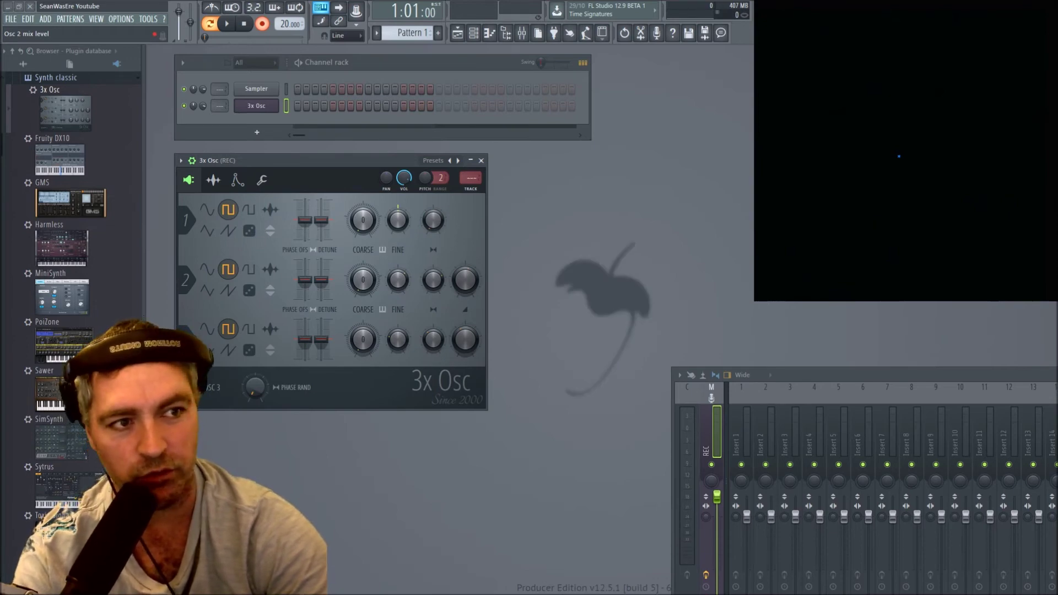
# Bring the X Y Oscilloscope browser page into full view and select Stereo Mix among the Windows recording devices.
pyautogui.moveTo(1057, 72); pyautogui.dragTo(361, 46)
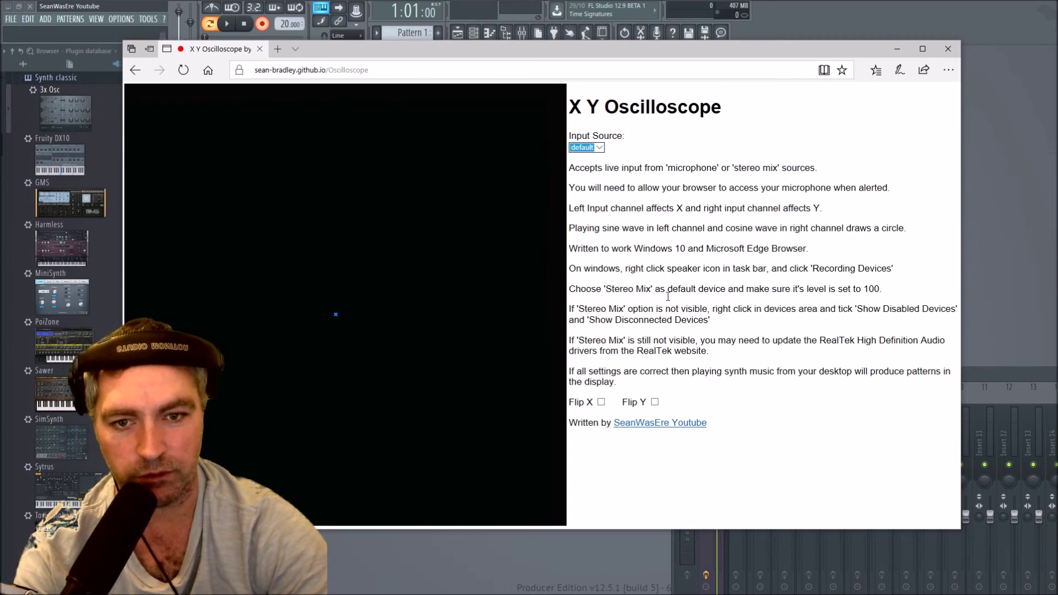
pyautogui.click(985, 584)
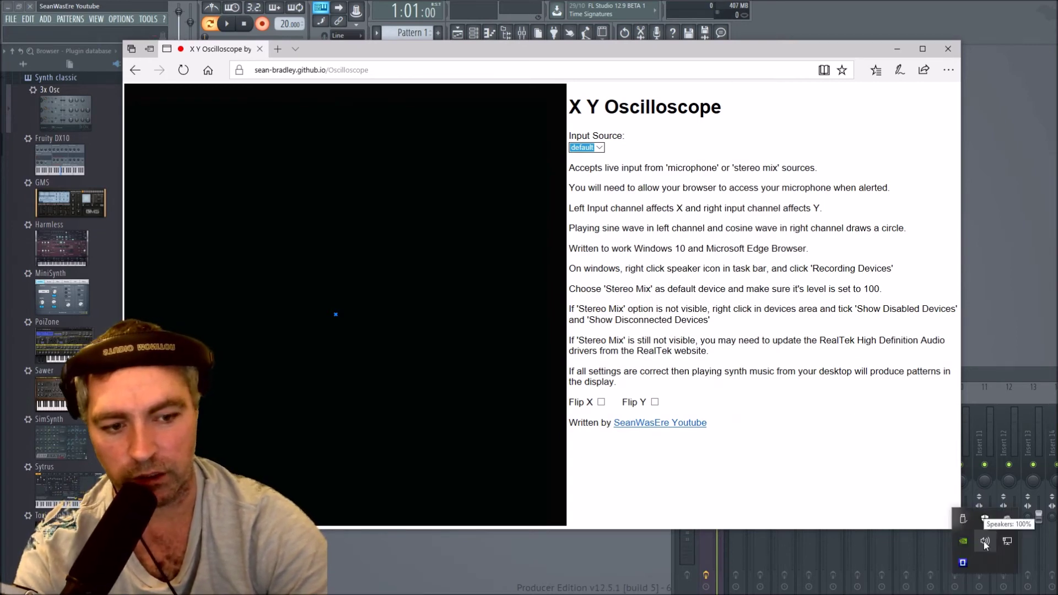
pyautogui.rightClick(985, 542)
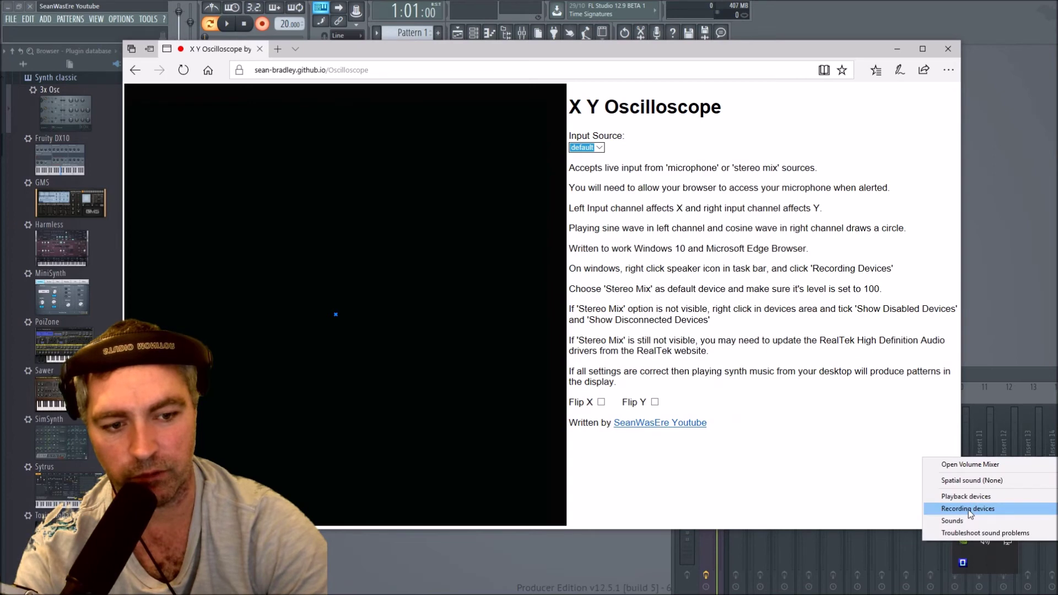
pyautogui.click(968, 511)
pyautogui.moveTo(148, 74); pyautogui.dragTo(436, 132)
pyautogui.click(386, 280)
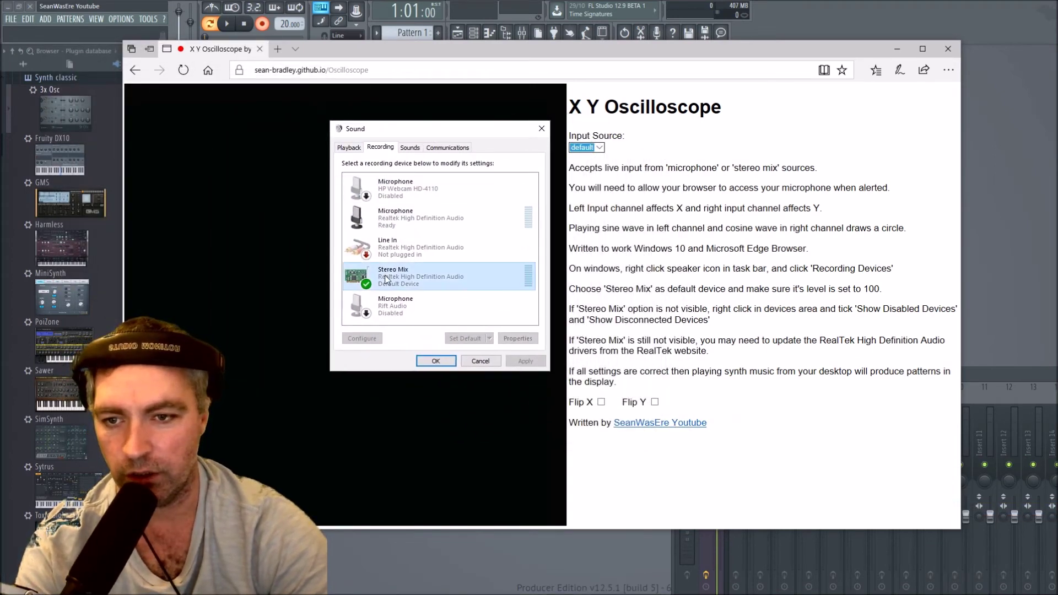
# Check the Show Disabled Devices and Show Disconnected Devices options for the recording devices, and close the Sound dialog.
pyautogui.rightClick(430, 279)
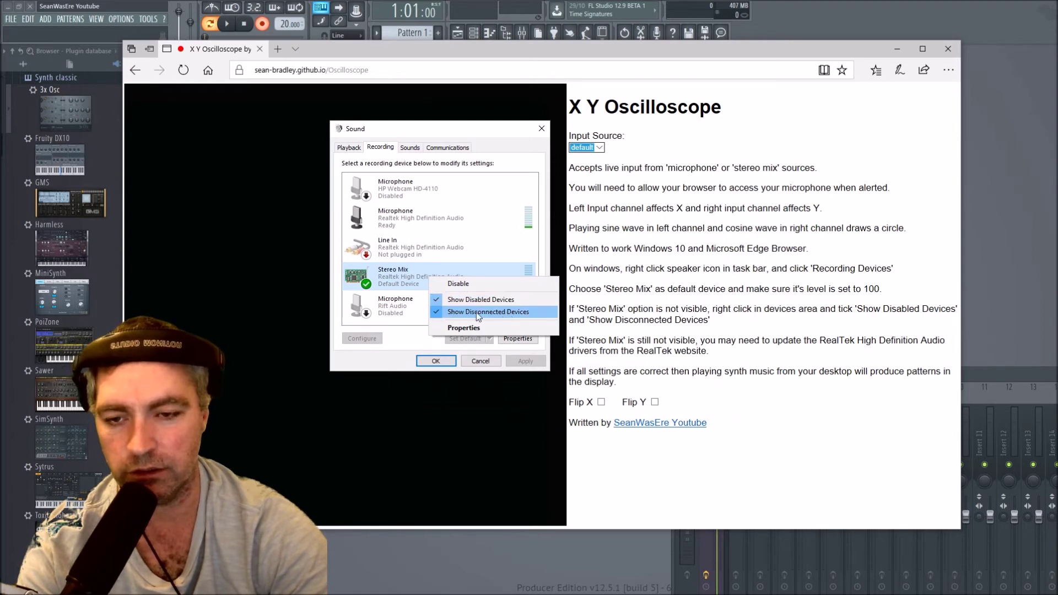
pyautogui.click(400, 281)
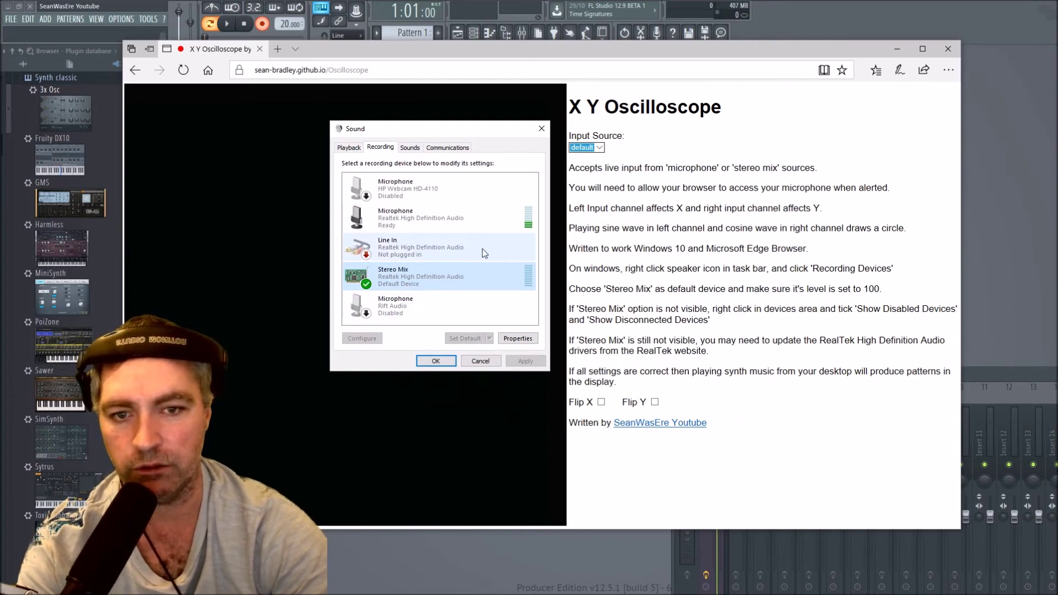
pyautogui.press('Escape')
# Search the web for "realtek hd audio drivers" in a new browser tab.
pyautogui.click(278, 48)
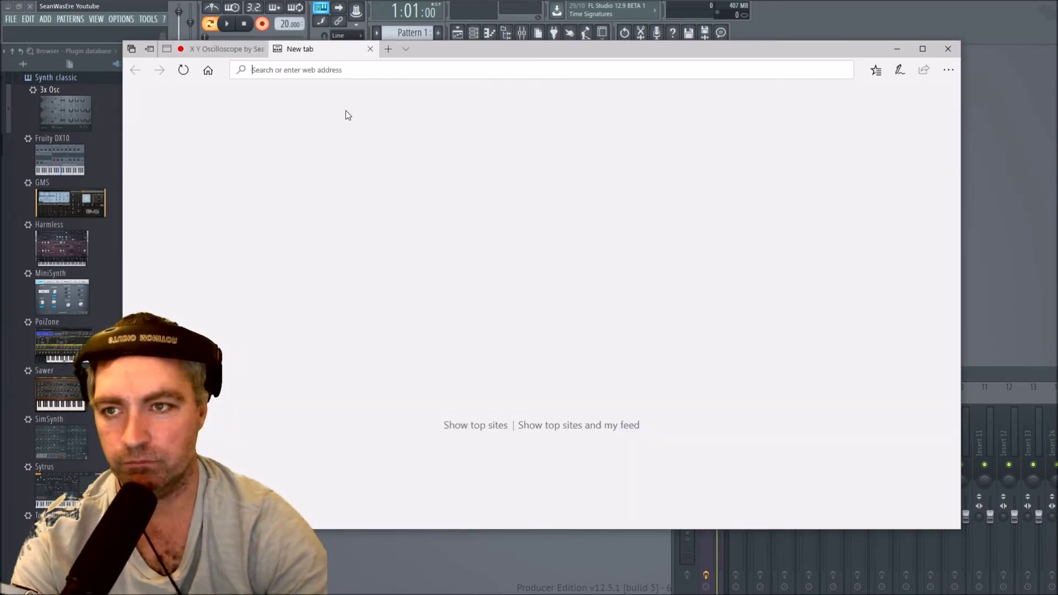
pyautogui.write('real')
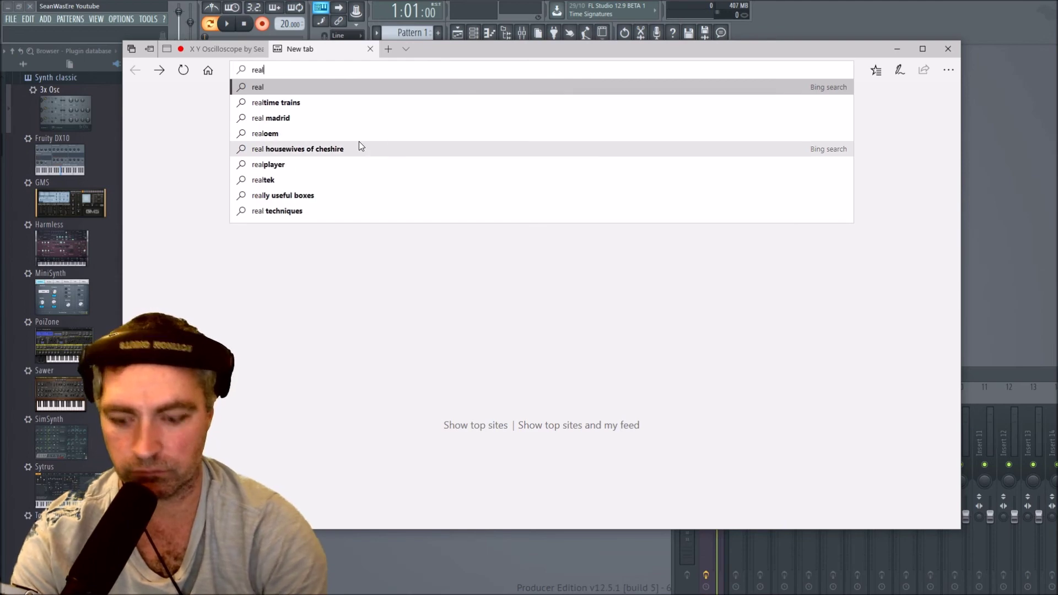
pyautogui.write('tek ')
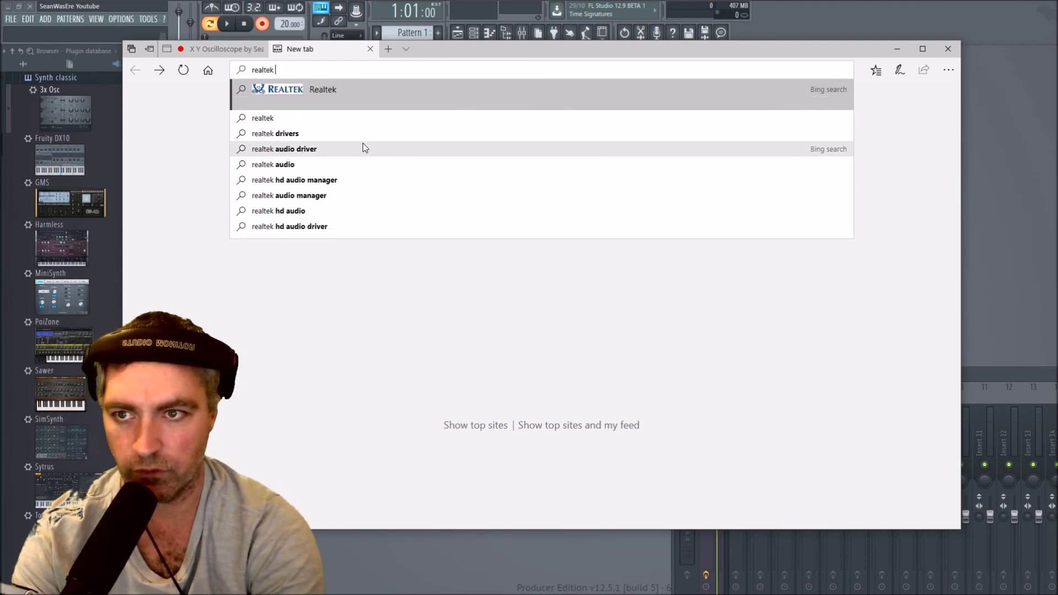
pyautogui.write('hd')
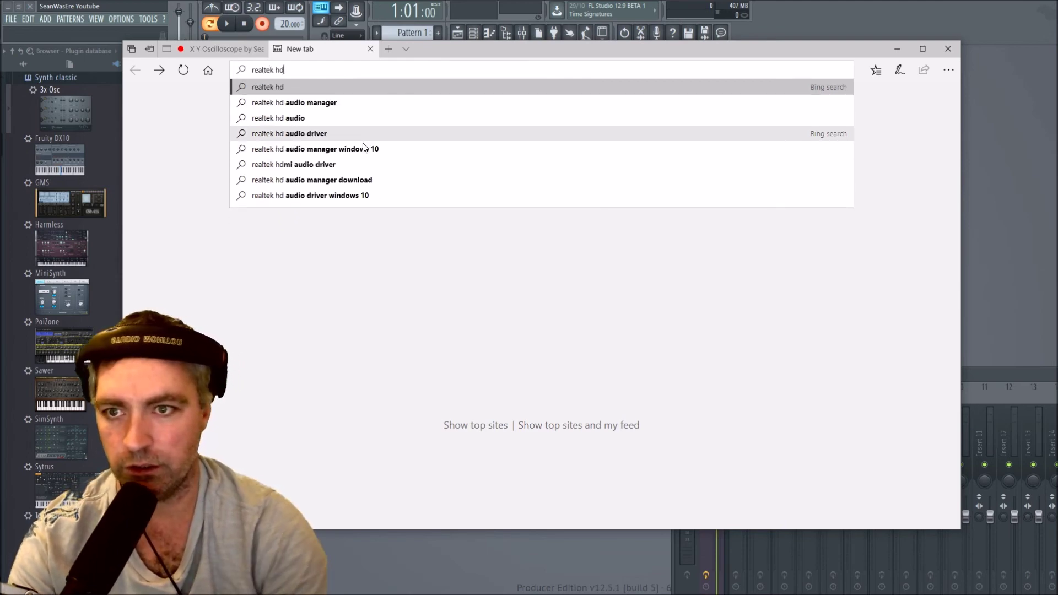
pyautogui.press('Down')
pyautogui.press('Down')
pyautogui.press('Down')
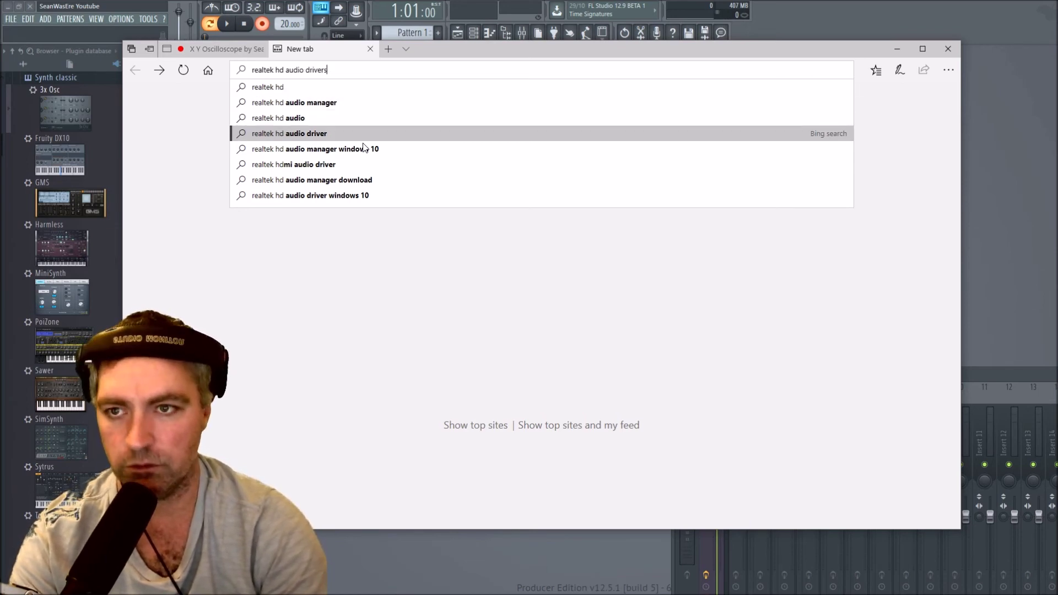
pyautogui.press('Return')
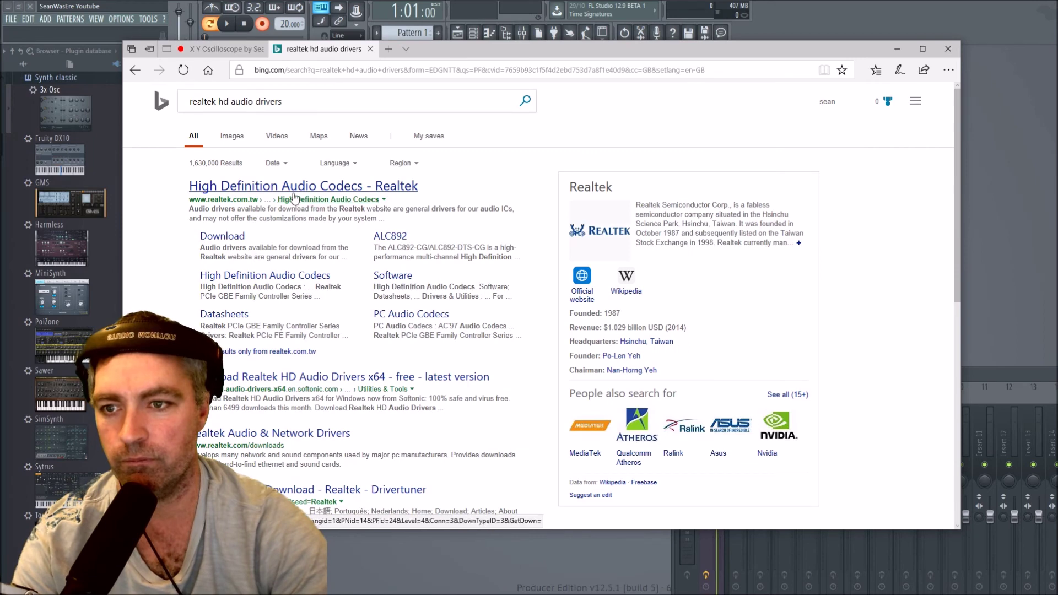
# Open Realtek's High Definition Audio Codecs download page and review its driver notice and the acceptance option.
pyautogui.click(295, 193)
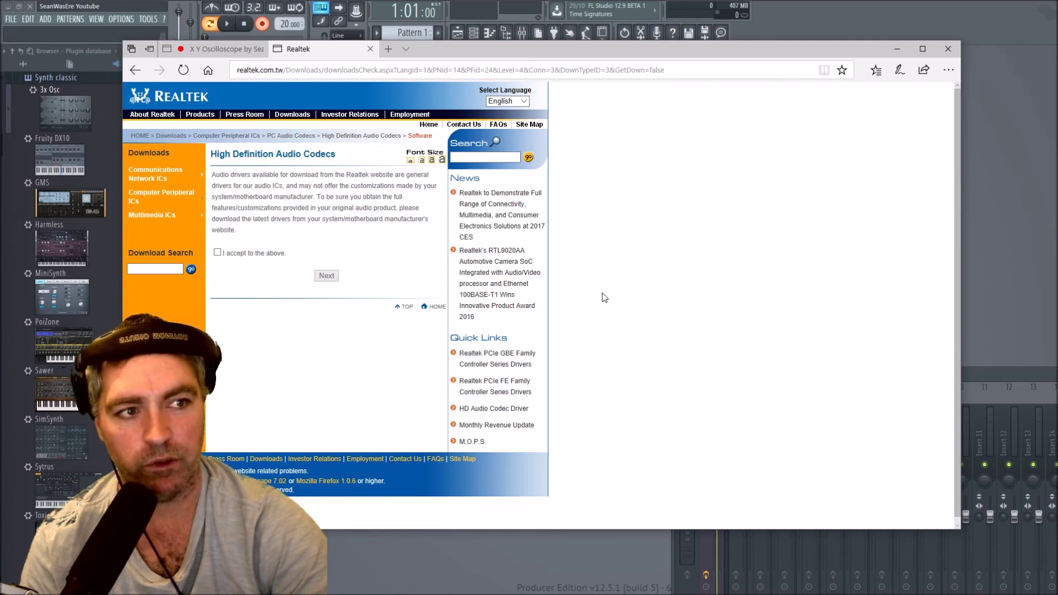
pyautogui.moveTo(500, 52); pyautogui.dragTo(670, 50)
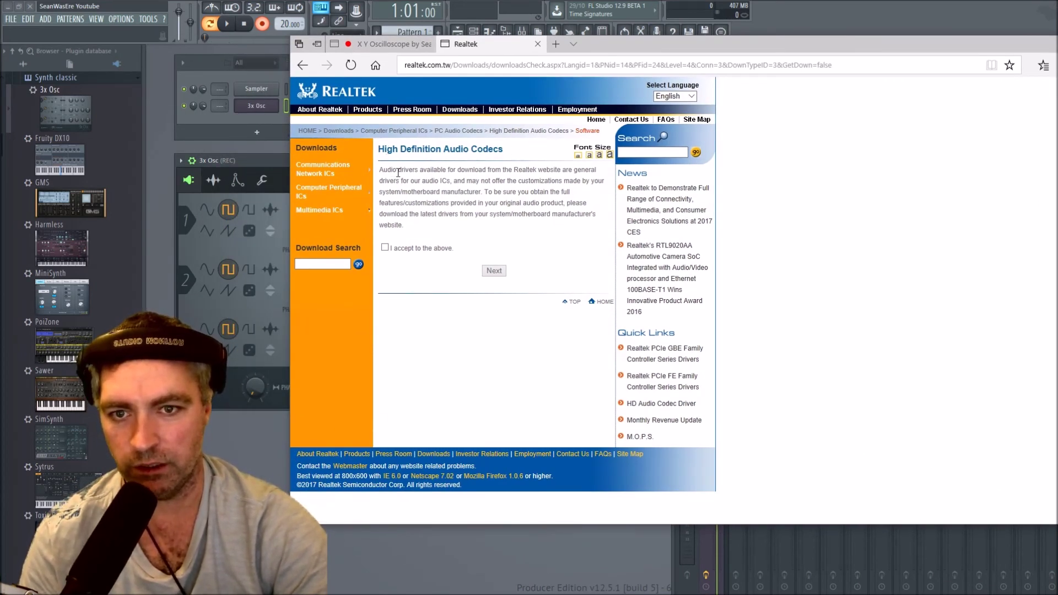
pyautogui.moveTo(399, 172); pyautogui.dragTo(521, 226)
pyautogui.click(427, 213)
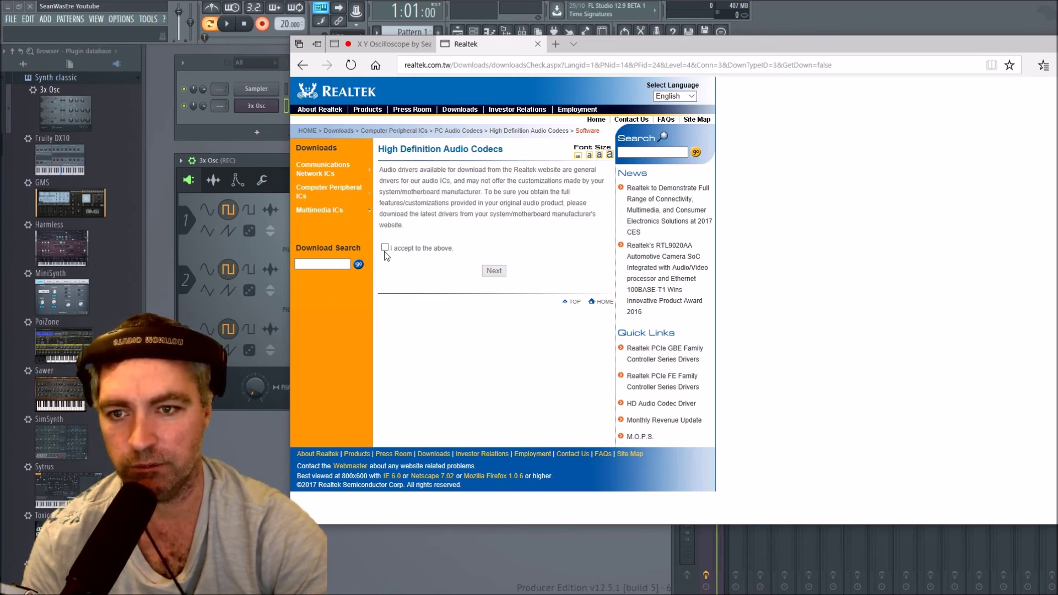
pyautogui.click(384, 248)
pyautogui.click(384, 248)
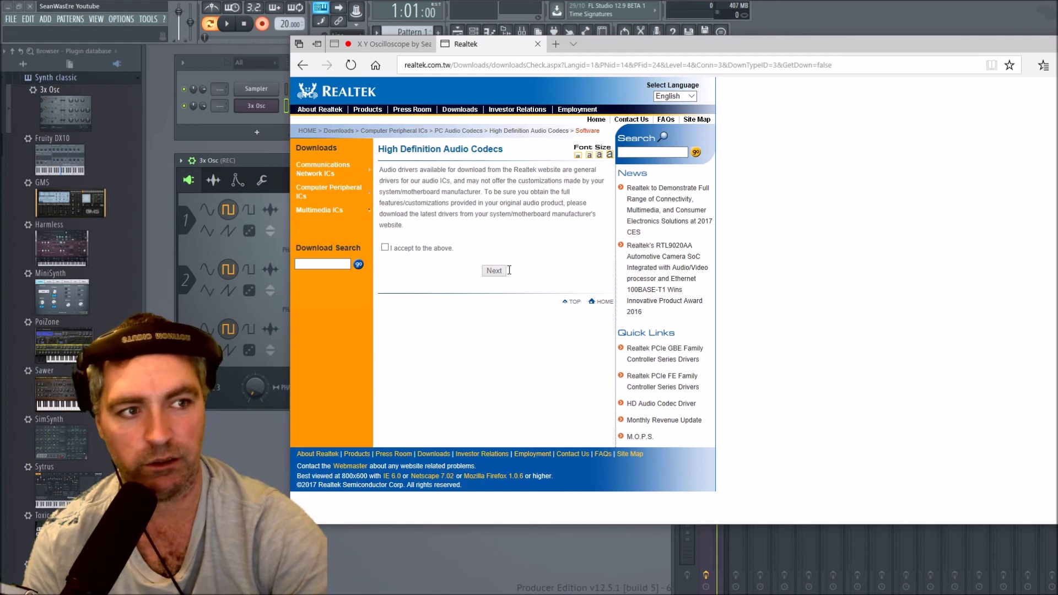
# Close the Realtek tab to return to the X Y Oscilloscope page and reposition the browser window.
pyautogui.click(538, 44)
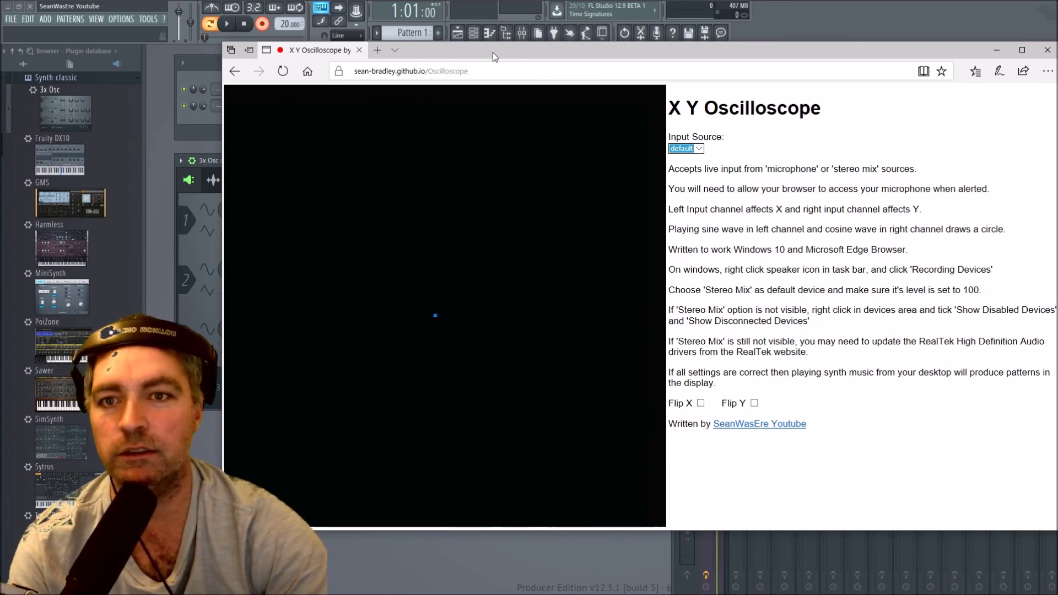
pyautogui.moveTo(493, 51); pyautogui.dragTo(508, 39)
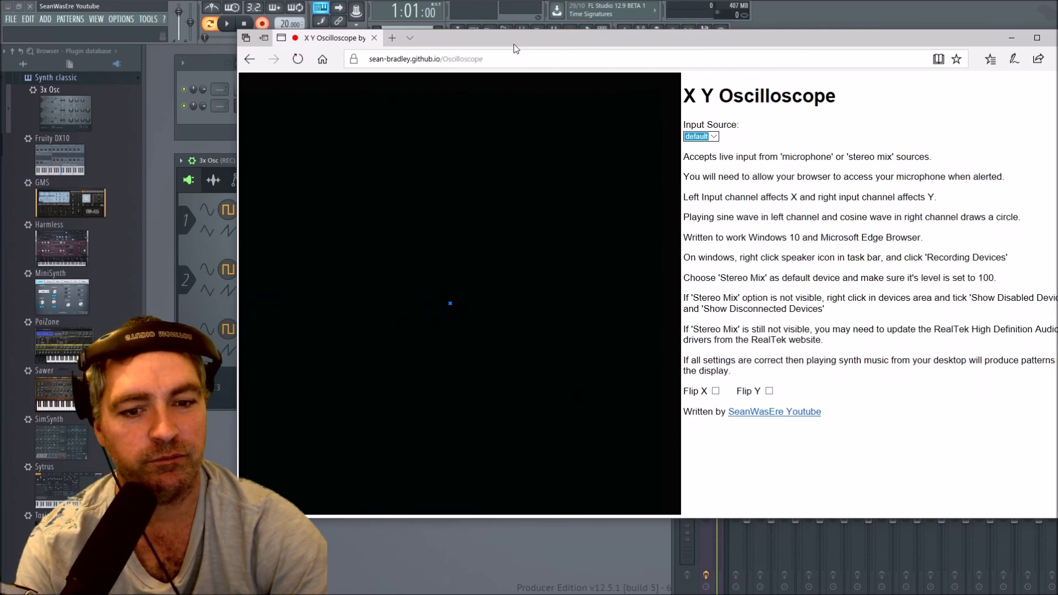
pyautogui.moveTo(516, 40)
pyautogui.mouseDown()
pyautogui.moveTo(528, 41)
pyautogui.moveTo(498, 48)
pyautogui.mouseUp()
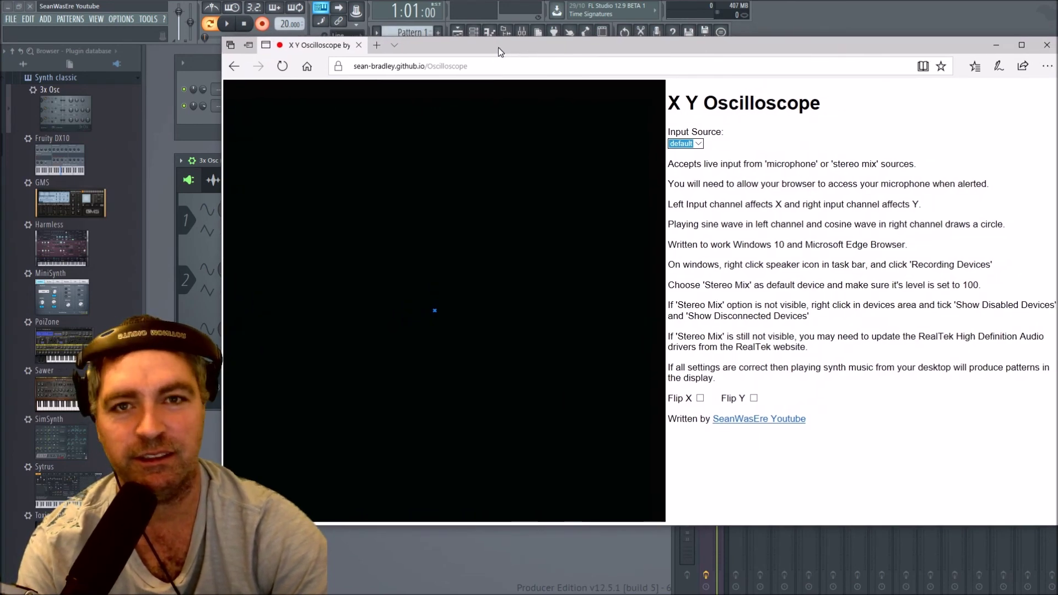